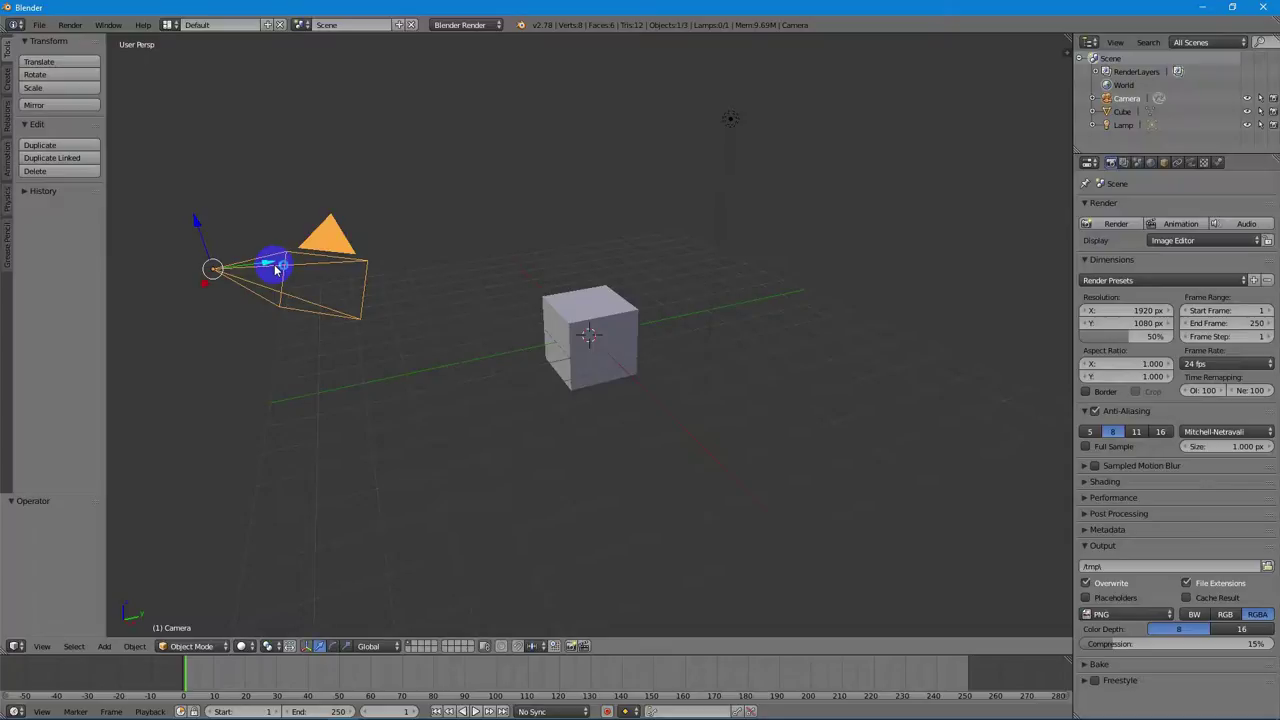
# Split the 3D viewport vertically into two halves and hide the tool shelf in the new one.
pyautogui.click(75, 44)
pyautogui.click(75, 45)
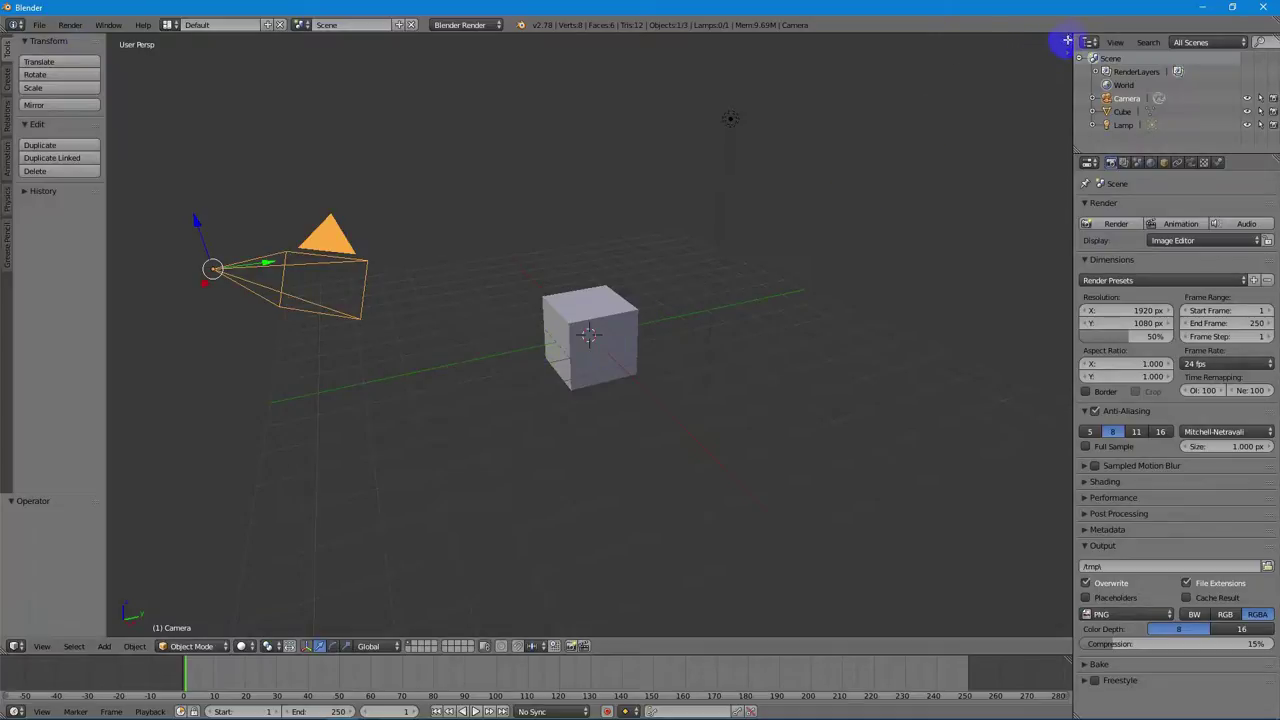
pyautogui.moveTo(1069, 38); pyautogui.dragTo(541, 90)
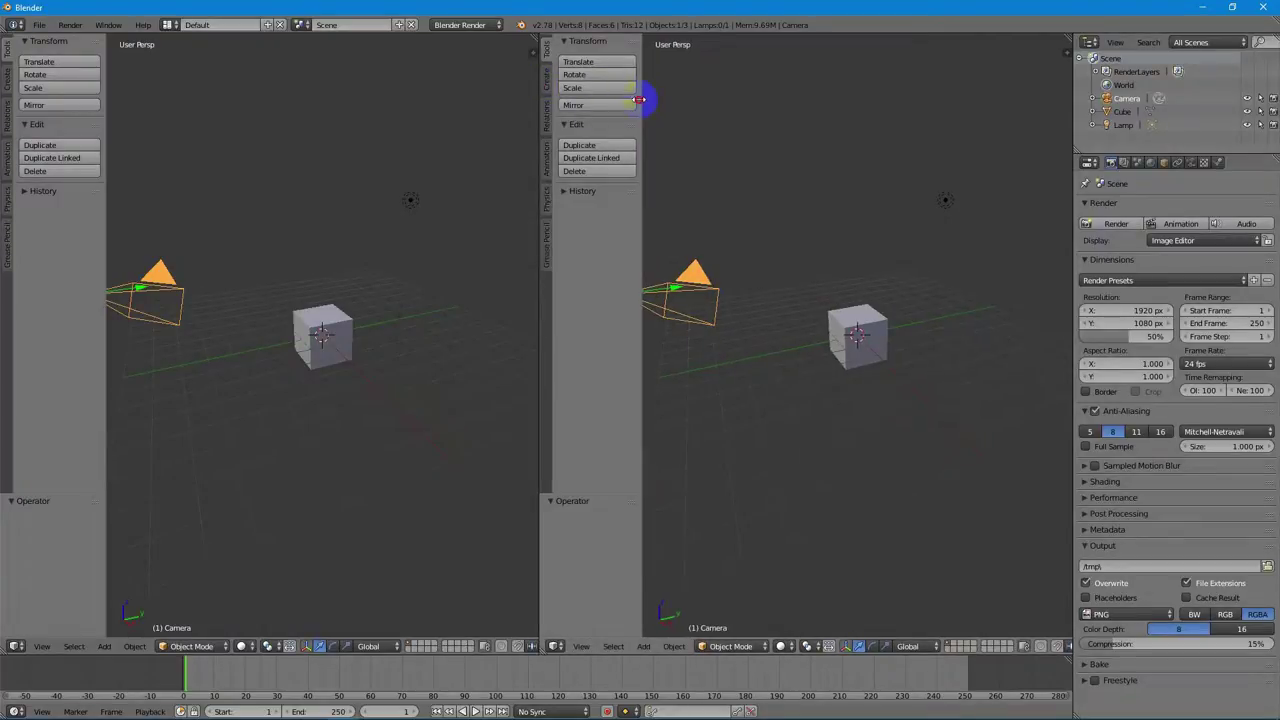
pyautogui.moveTo(648, 103); pyautogui.dragTo(537, 100)
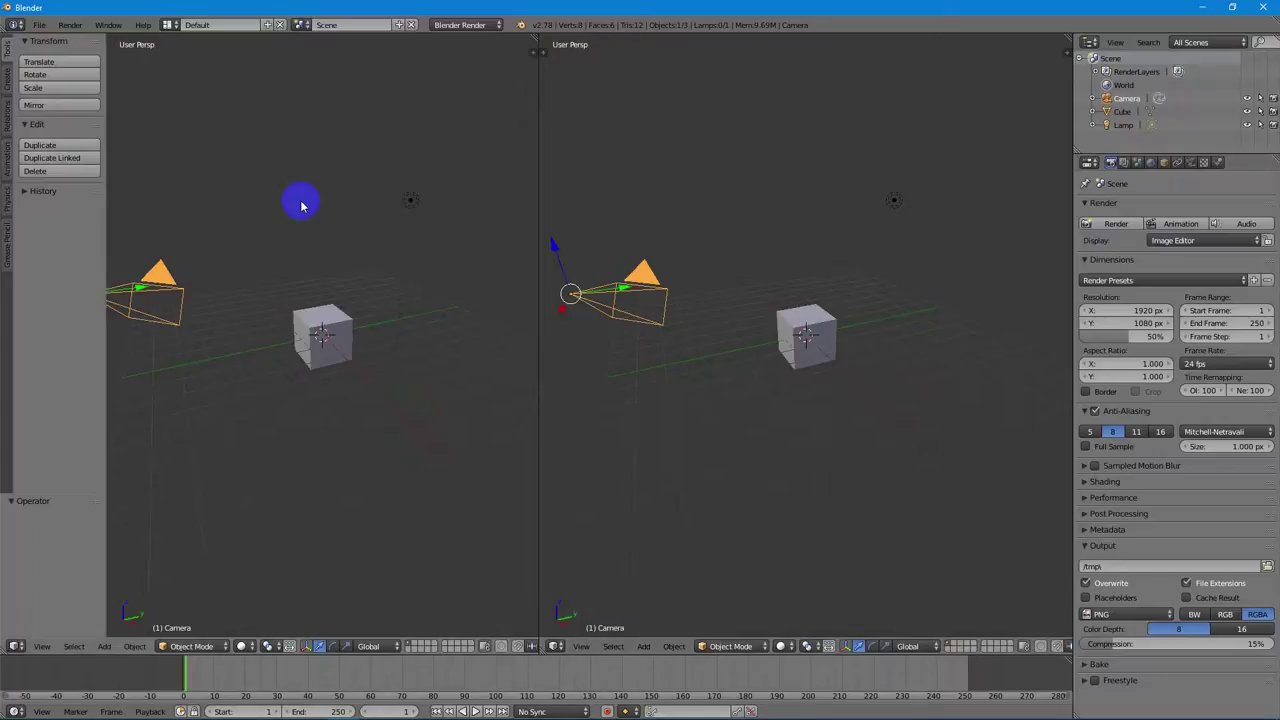
# Switch the first viewport to orthographic projection and show the camera view in the second, with the camera frame filling the area.
pyautogui.press('KP_5')
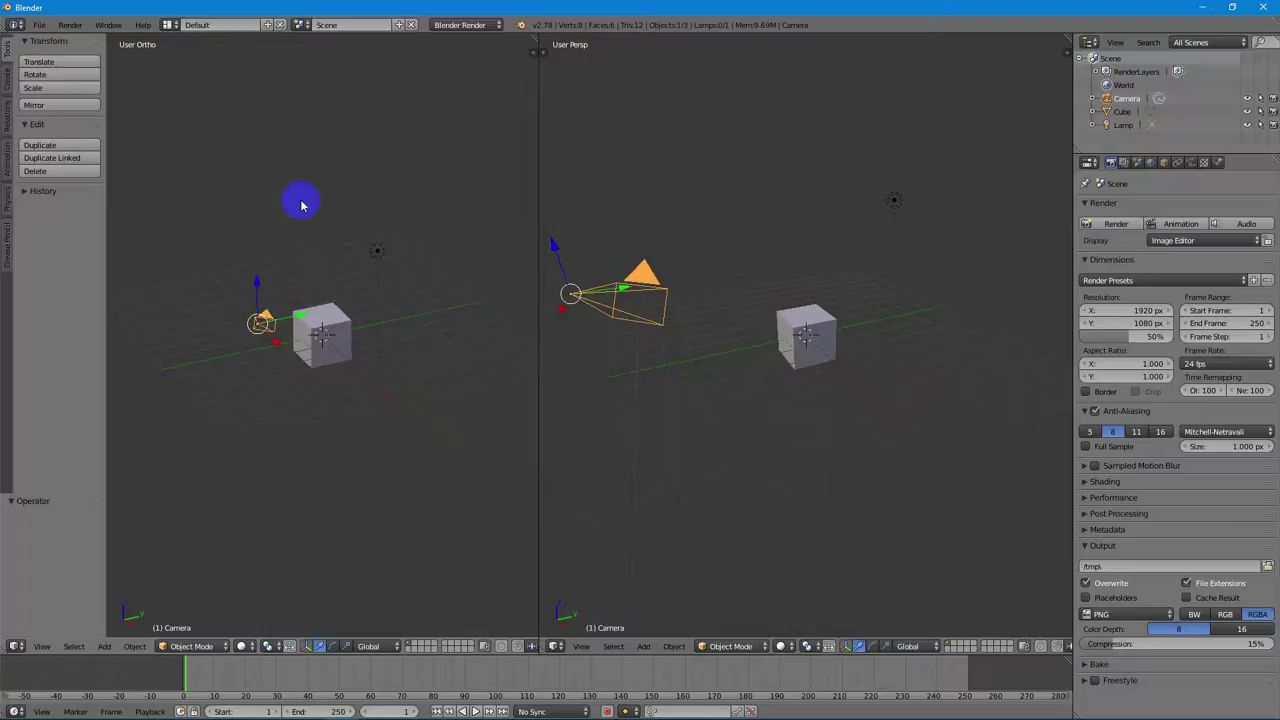
pyautogui.scroll(4, 343, 366)
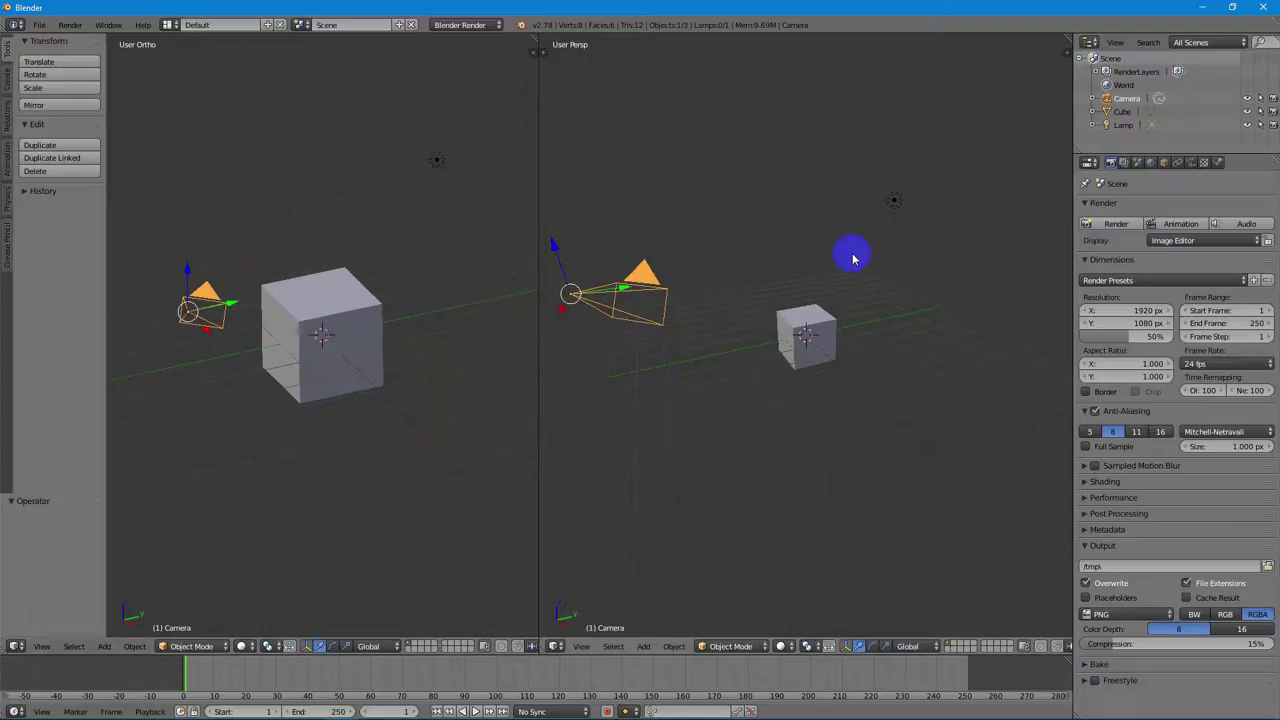
pyautogui.press('KP_0')
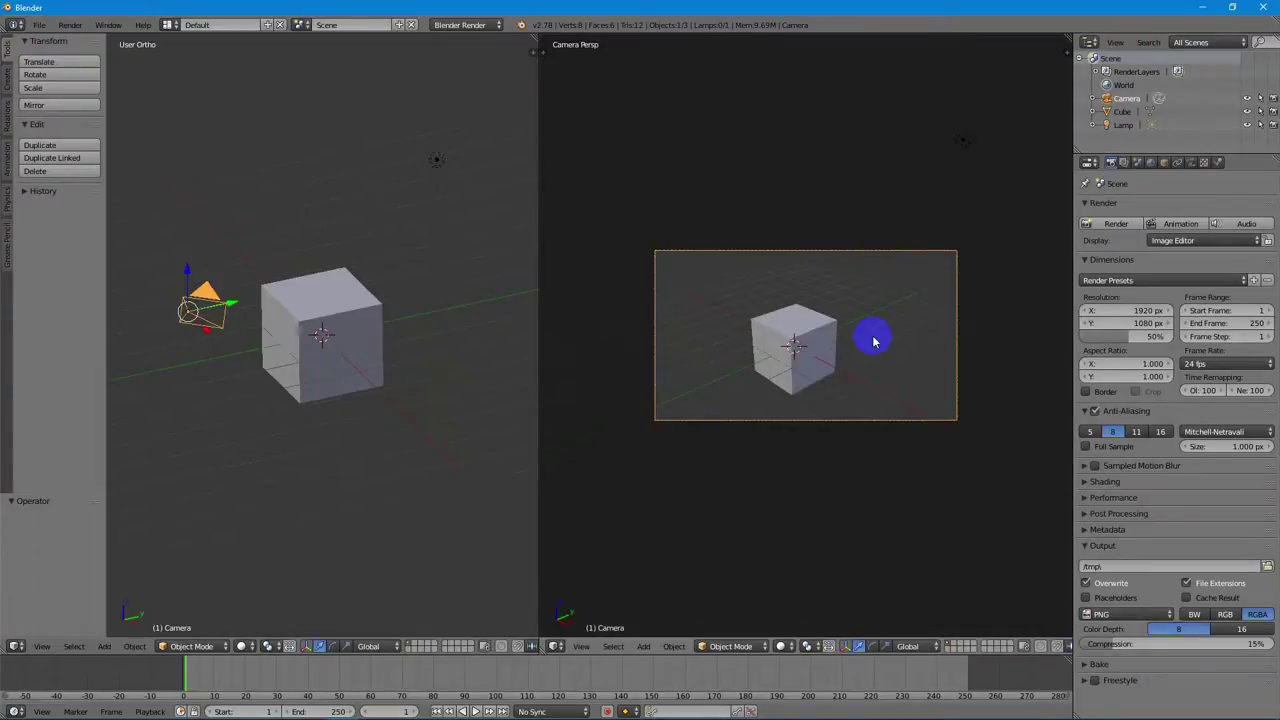
pyautogui.press('Home')
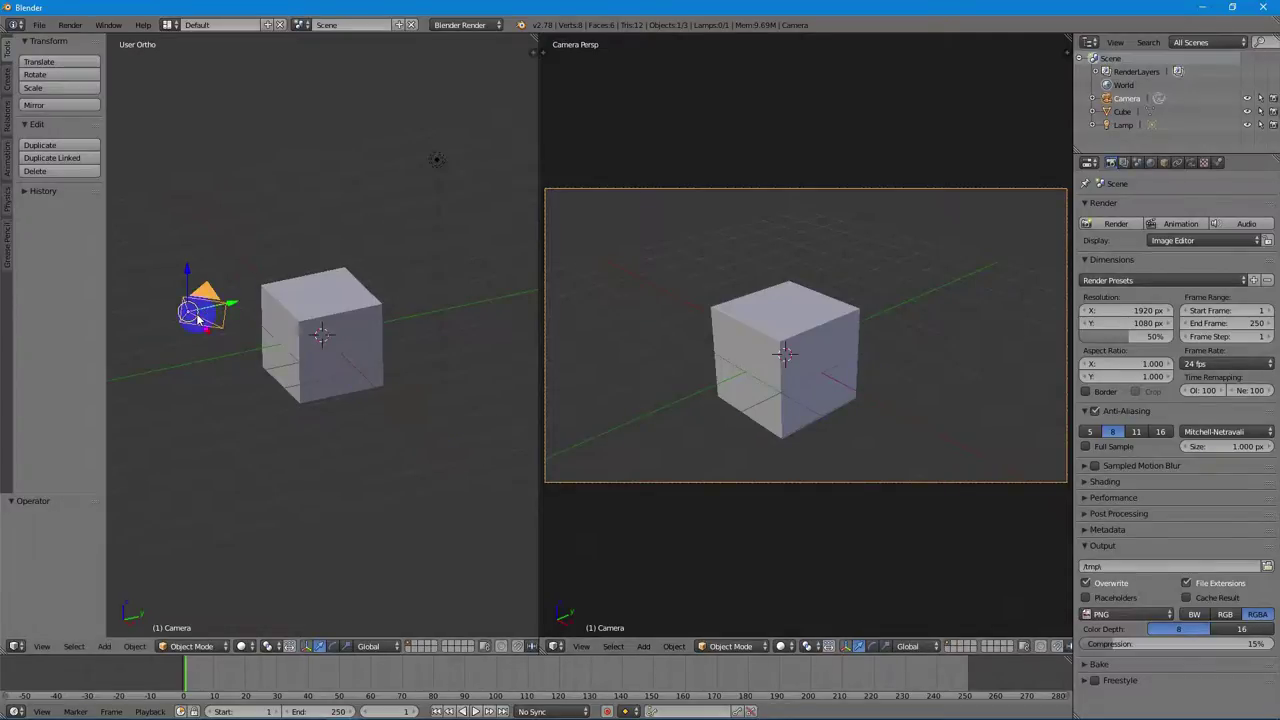
# Return the first viewport to perspective and move the camera by about X -0.18, Y -0.71, Z -0.25.
pyautogui.press('KP_5')
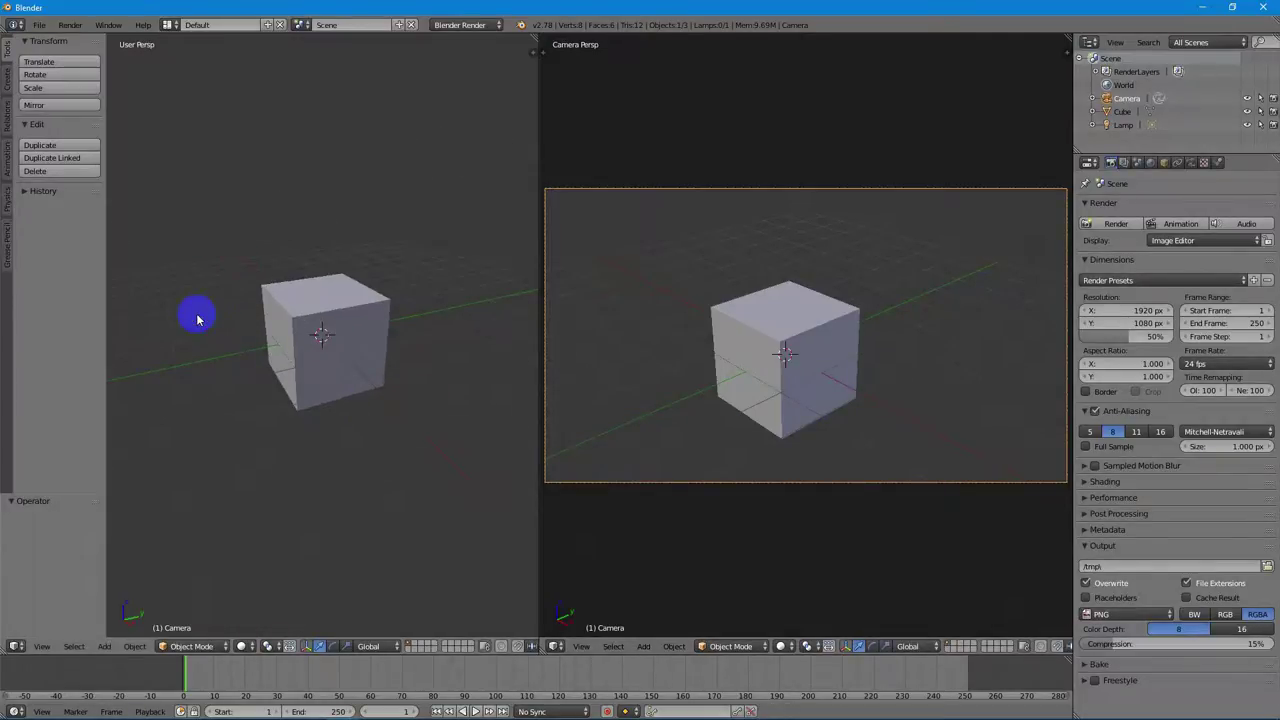
pyautogui.scroll(-4, 185, 345)
pyautogui.scroll(-3, 190, 358)
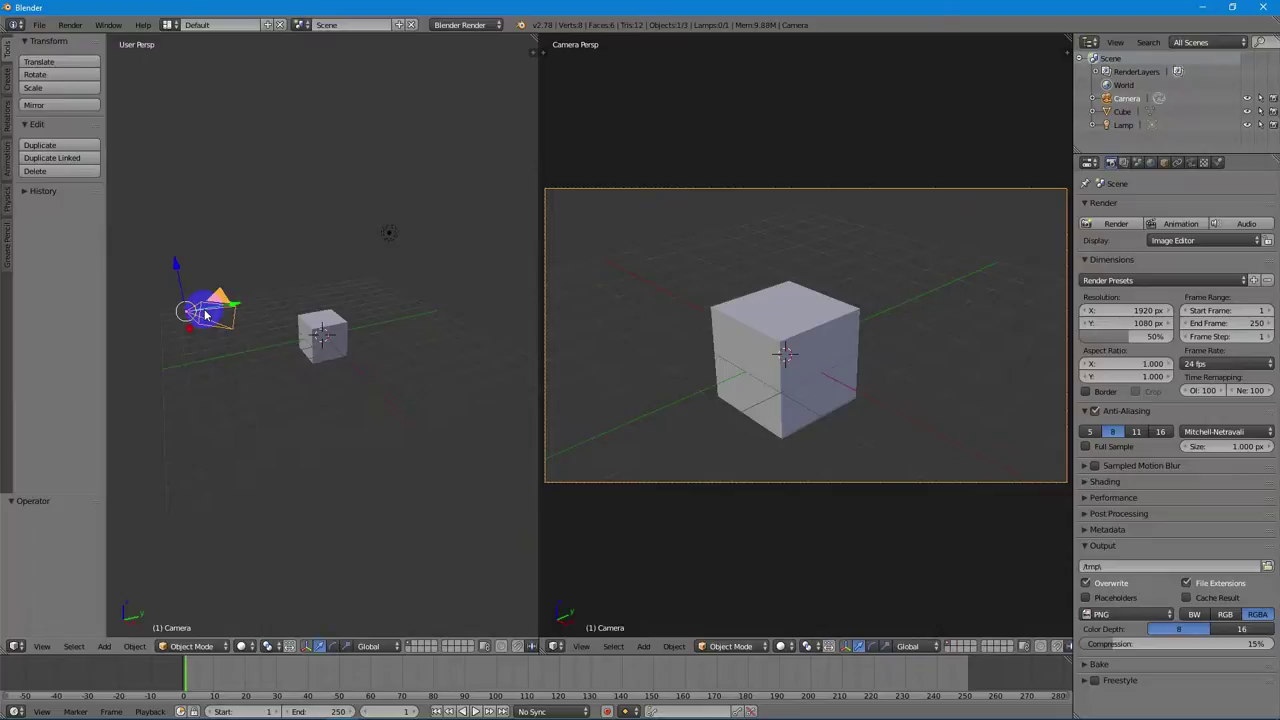
pyautogui.press('g')
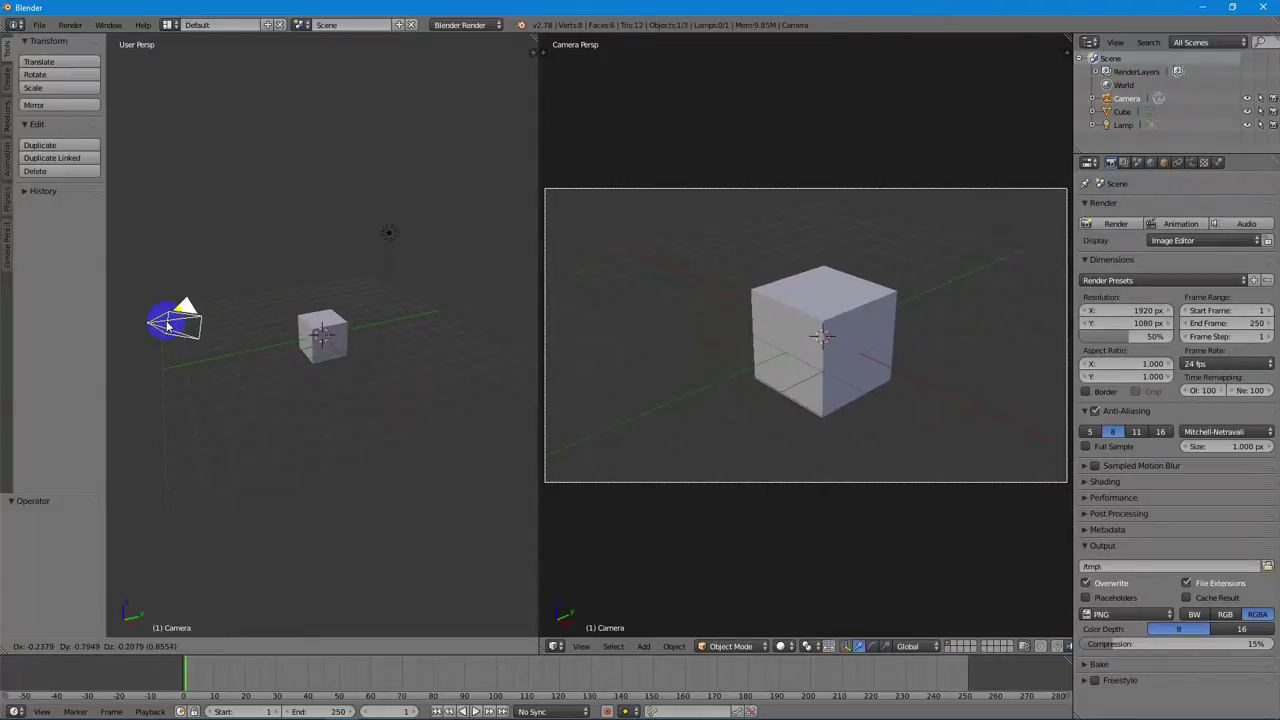
pyautogui.click(172, 328)
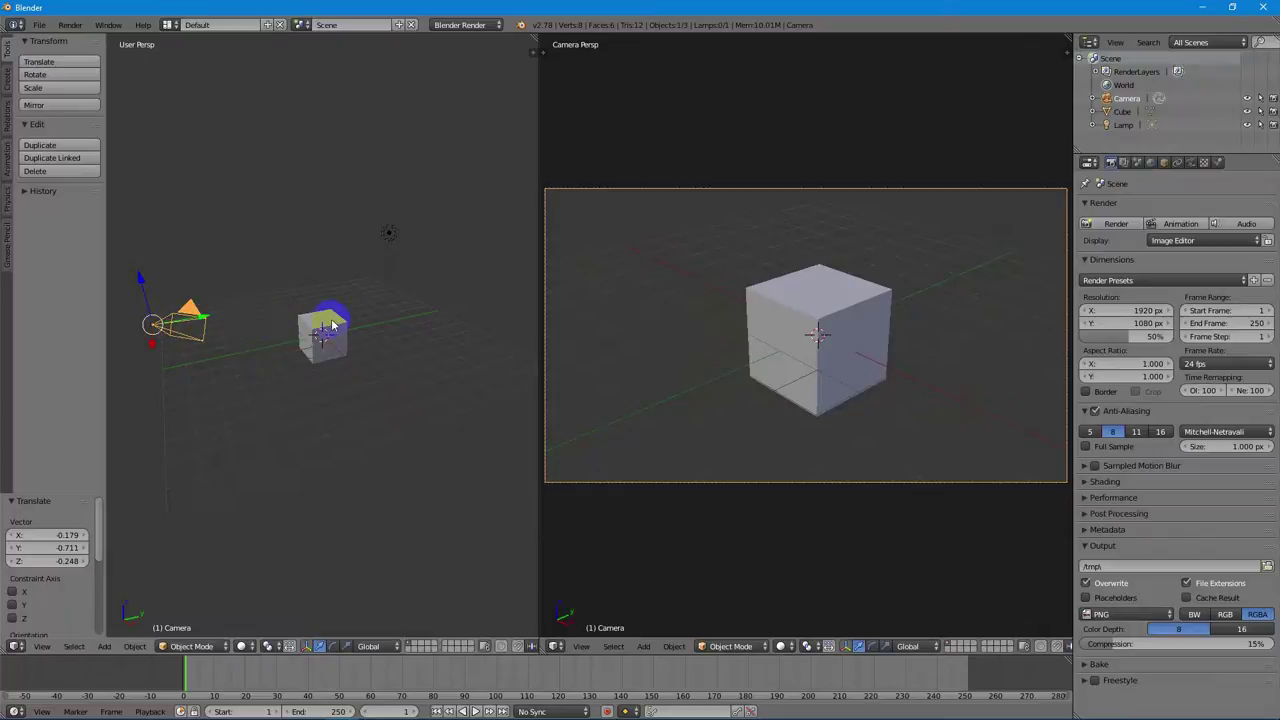
# Move the cube upward by about X -0.45, Y 0.30, Z 1.07.
pyautogui.rightClick(333, 325)
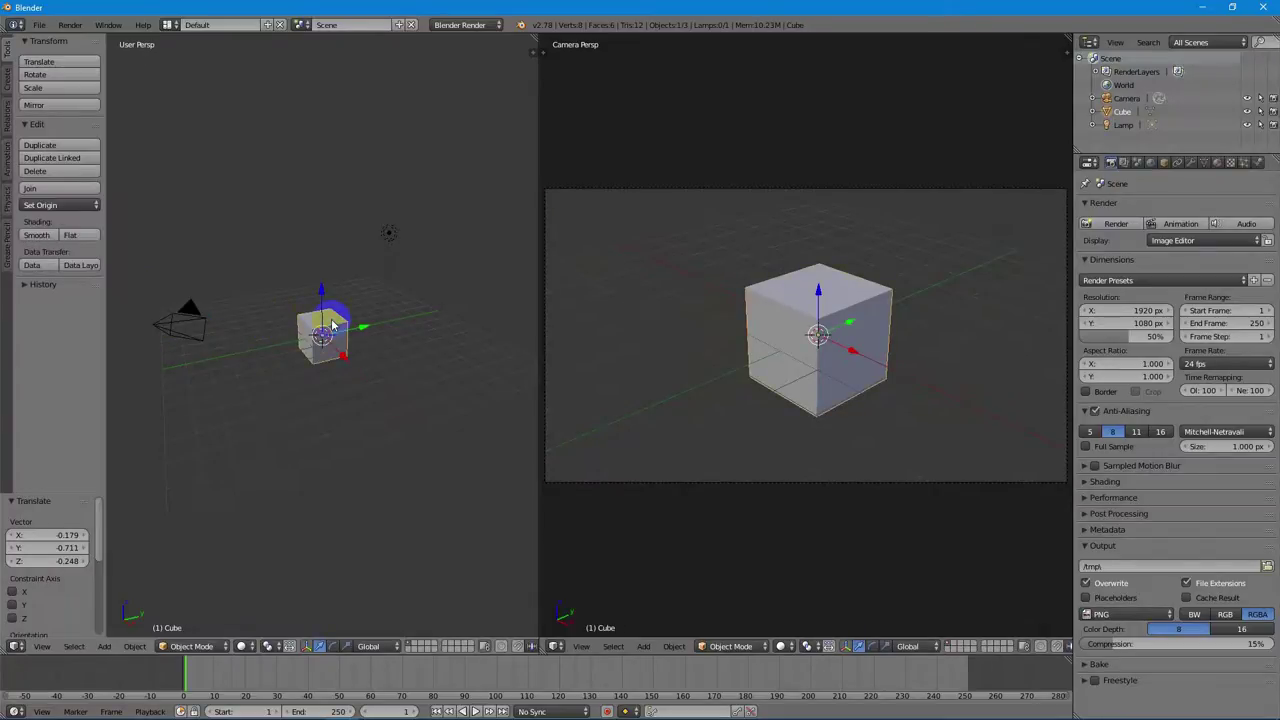
pyautogui.press('g')
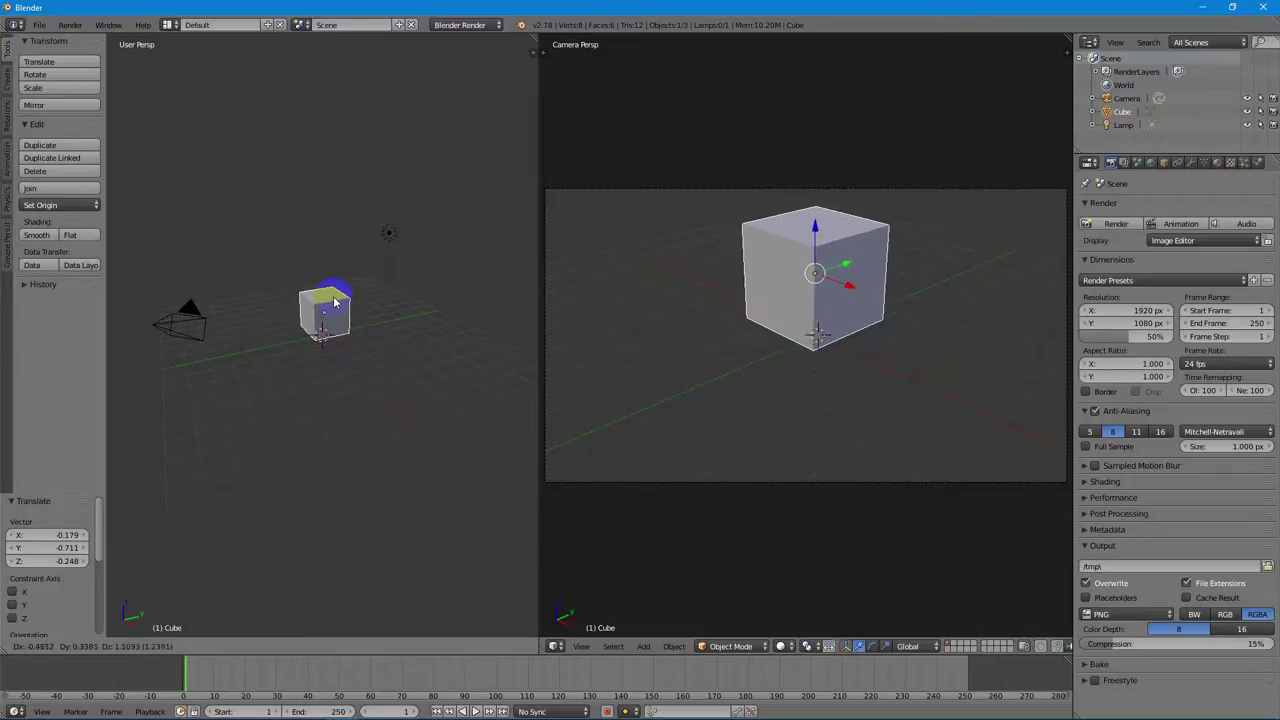
pyautogui.click(335, 302)
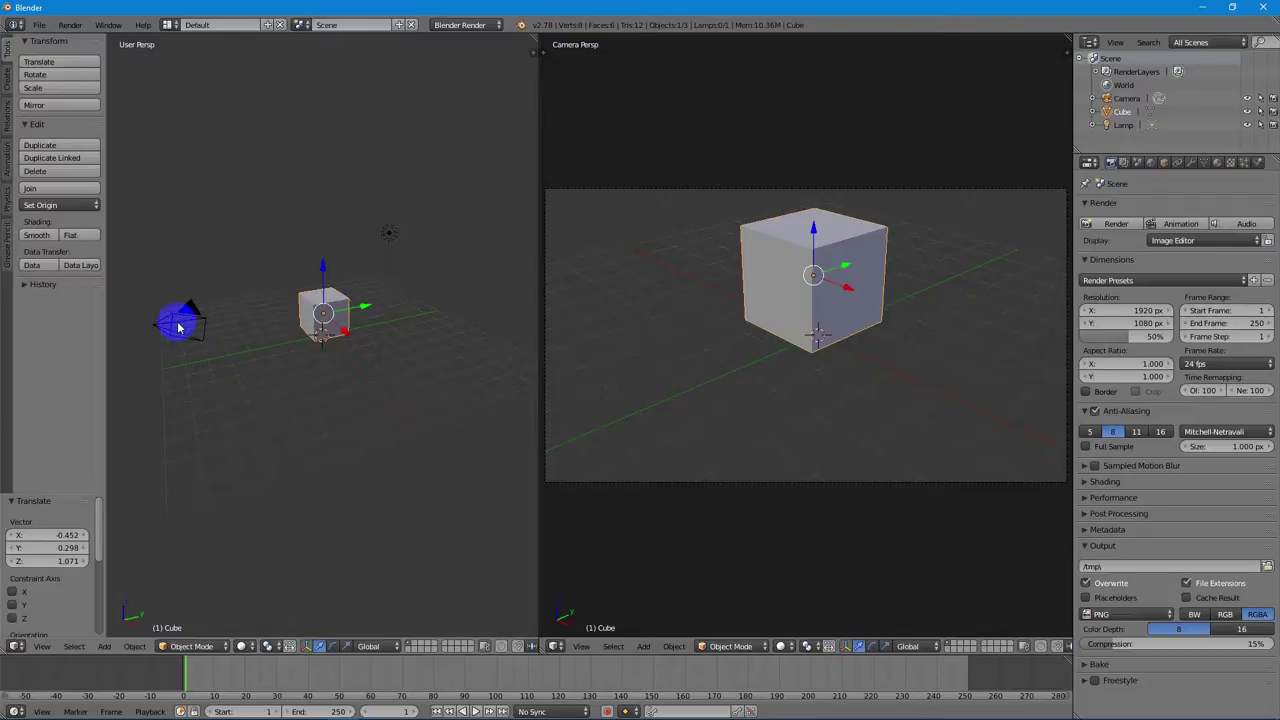
# Make the camera follow the cube with a Track To constraint.
pyautogui.rightClick(179, 327)
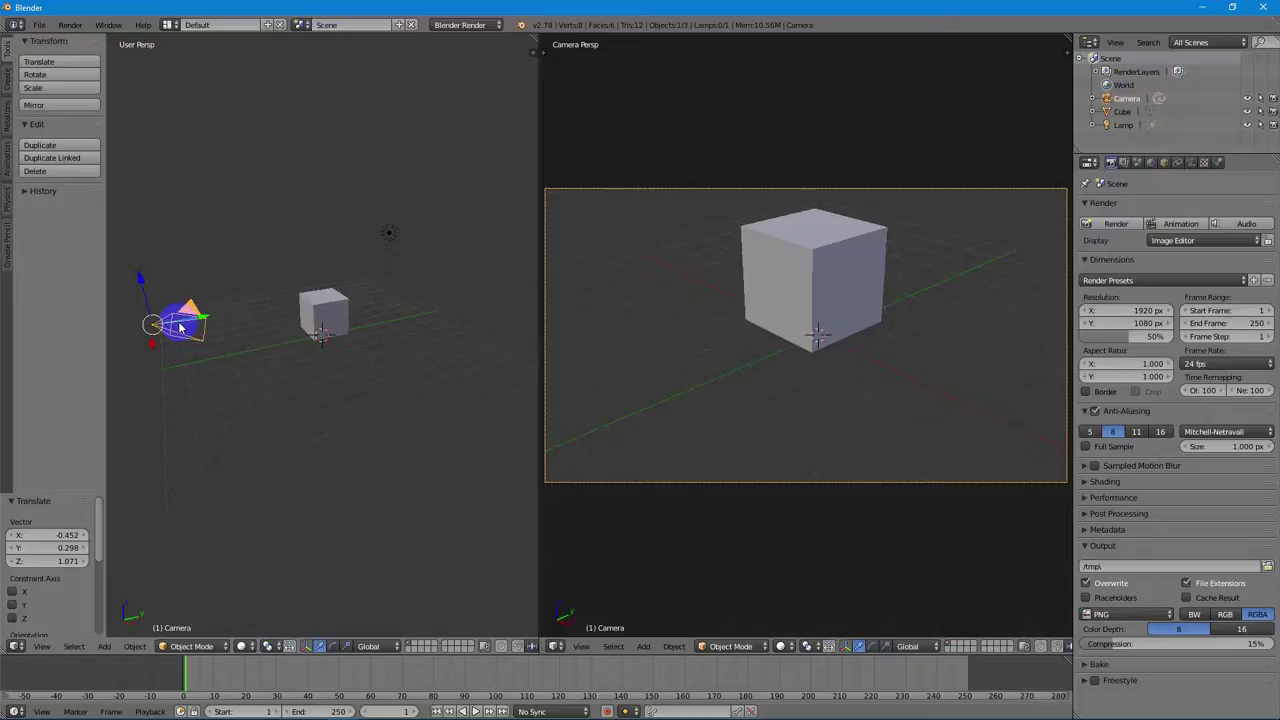
pyautogui.keyDown('shift'); pyautogui.rightClick(328, 318); pyautogui.keyUp('shift')
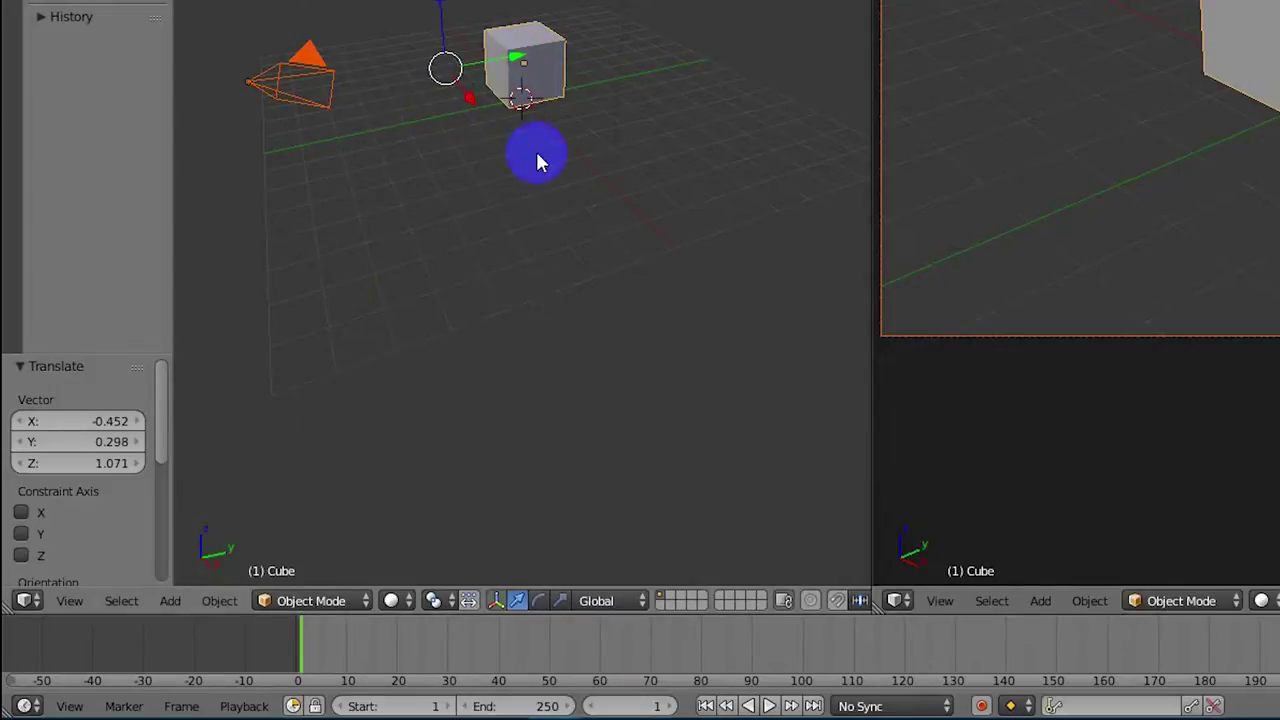
pyautogui.click(219, 600)
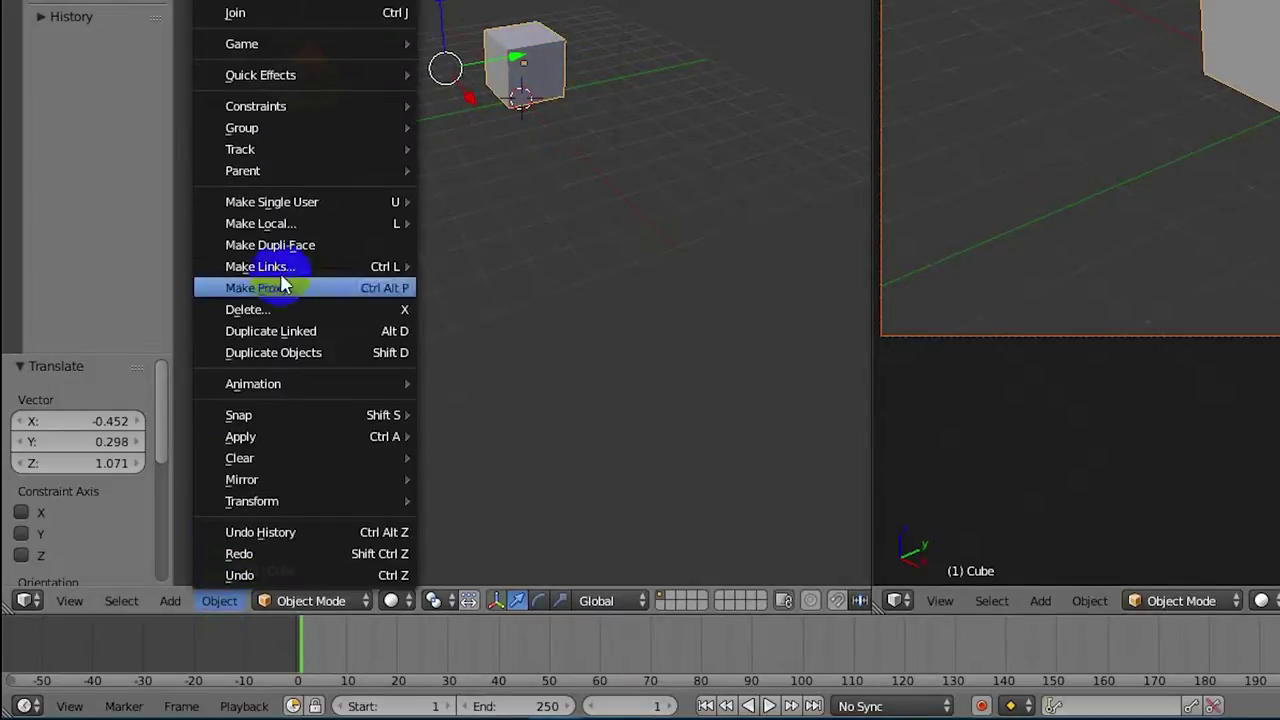
pyautogui.moveTo(334, 155)
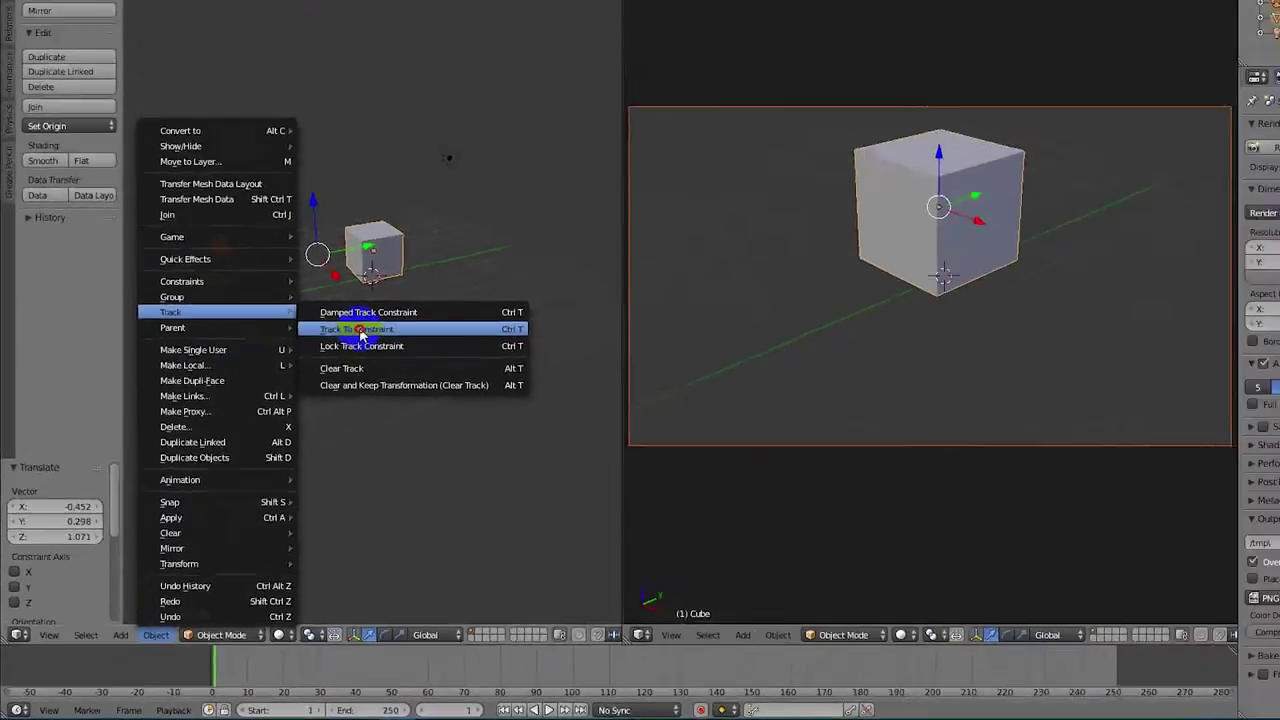
pyautogui.click(488, 173)
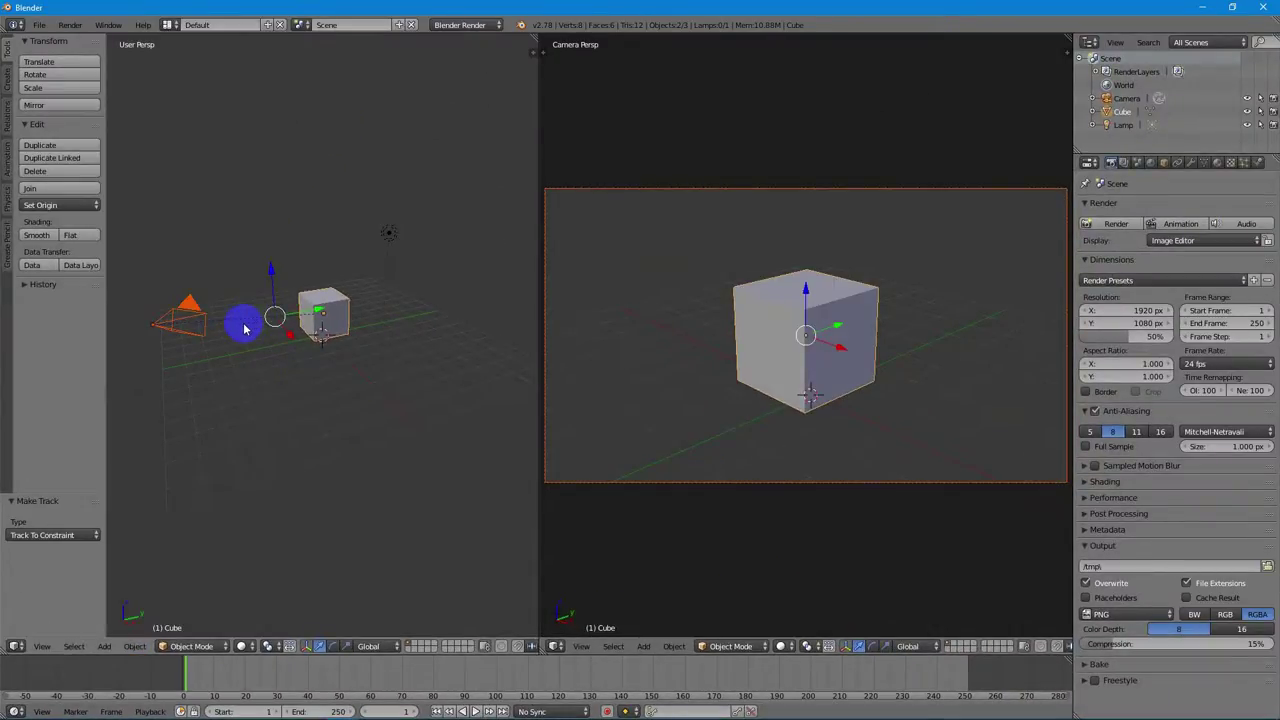
# Test the tracking by moving the cube around, placing it about X -0.02, Y 0.05, Z 0.08 from its start.
pyautogui.moveTo(244, 328); pyautogui.dragTo(244, 328, button='middle')
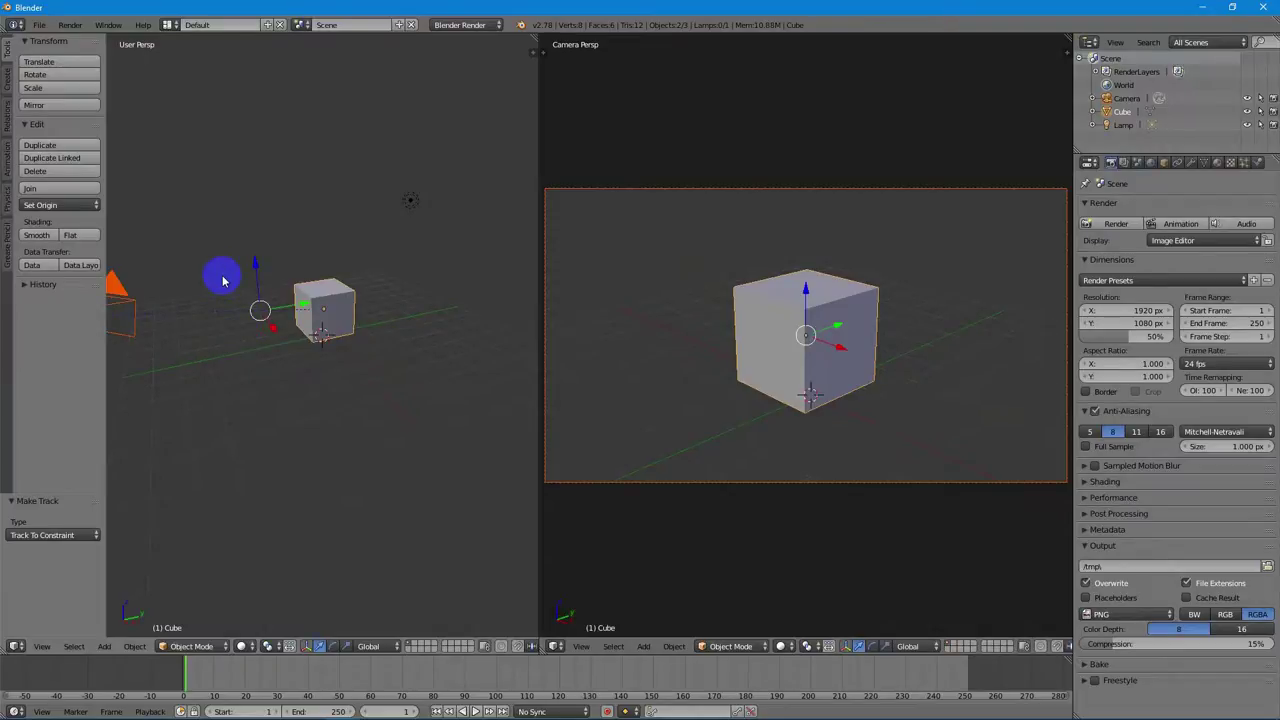
pyautogui.moveTo(245, 262); pyautogui.dragTo(275, 265, button='middle')
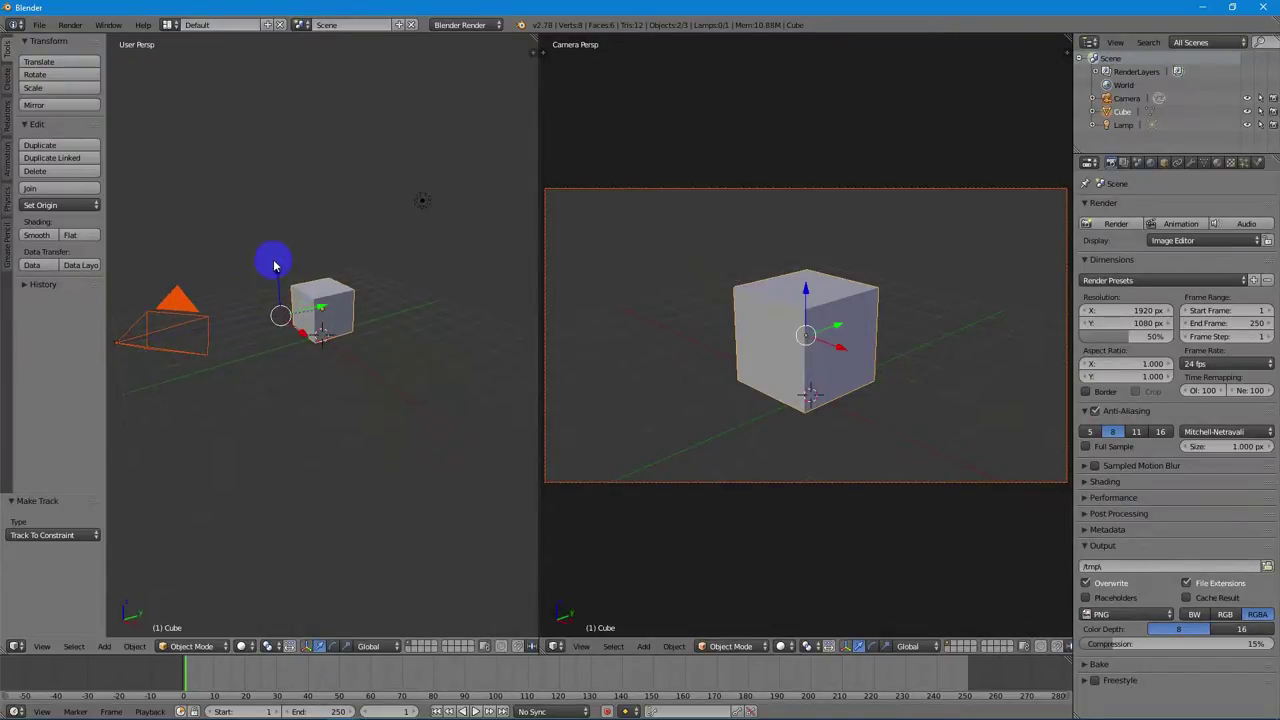
pyautogui.rightClick(158, 331)
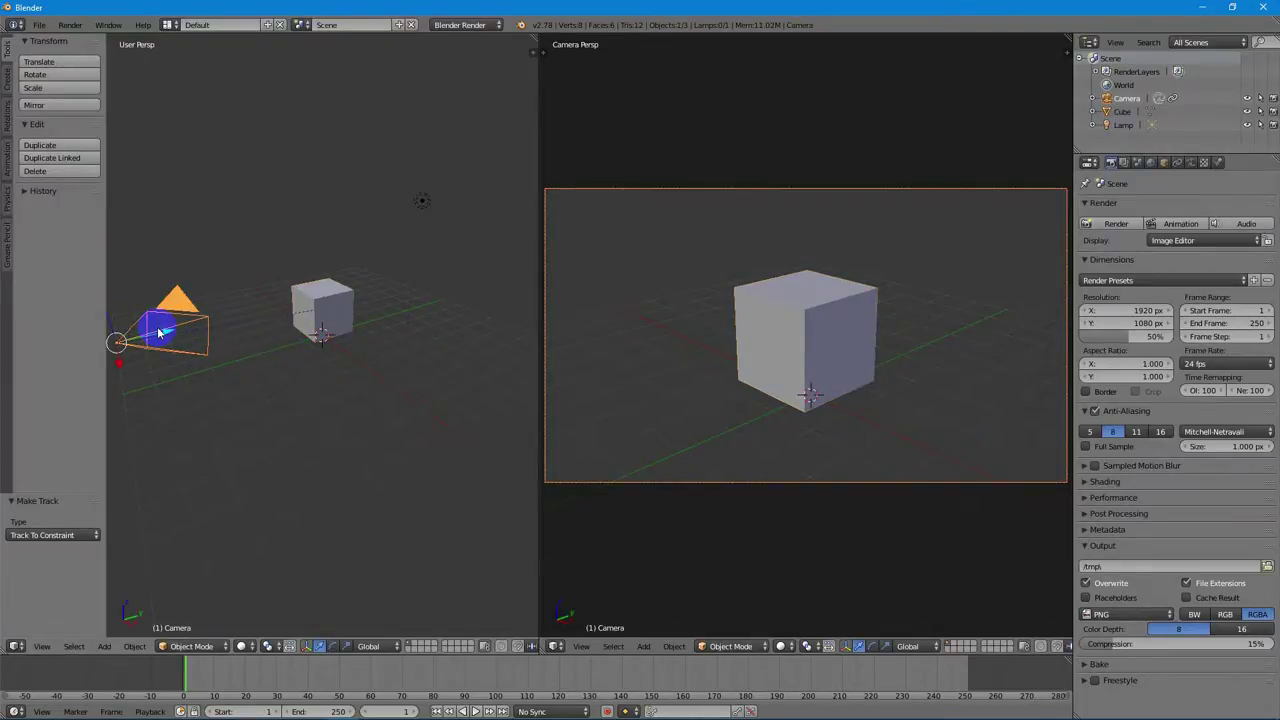
pyautogui.rightClick(305, 296)
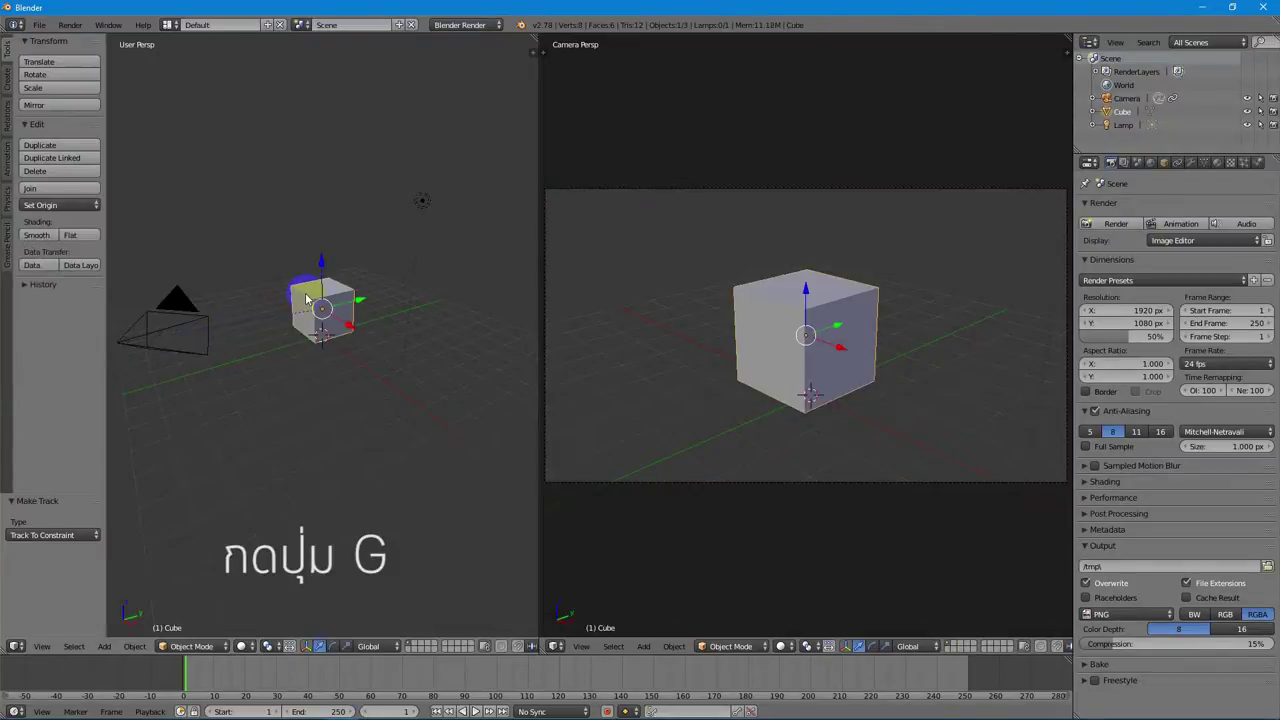
pyautogui.press('g')
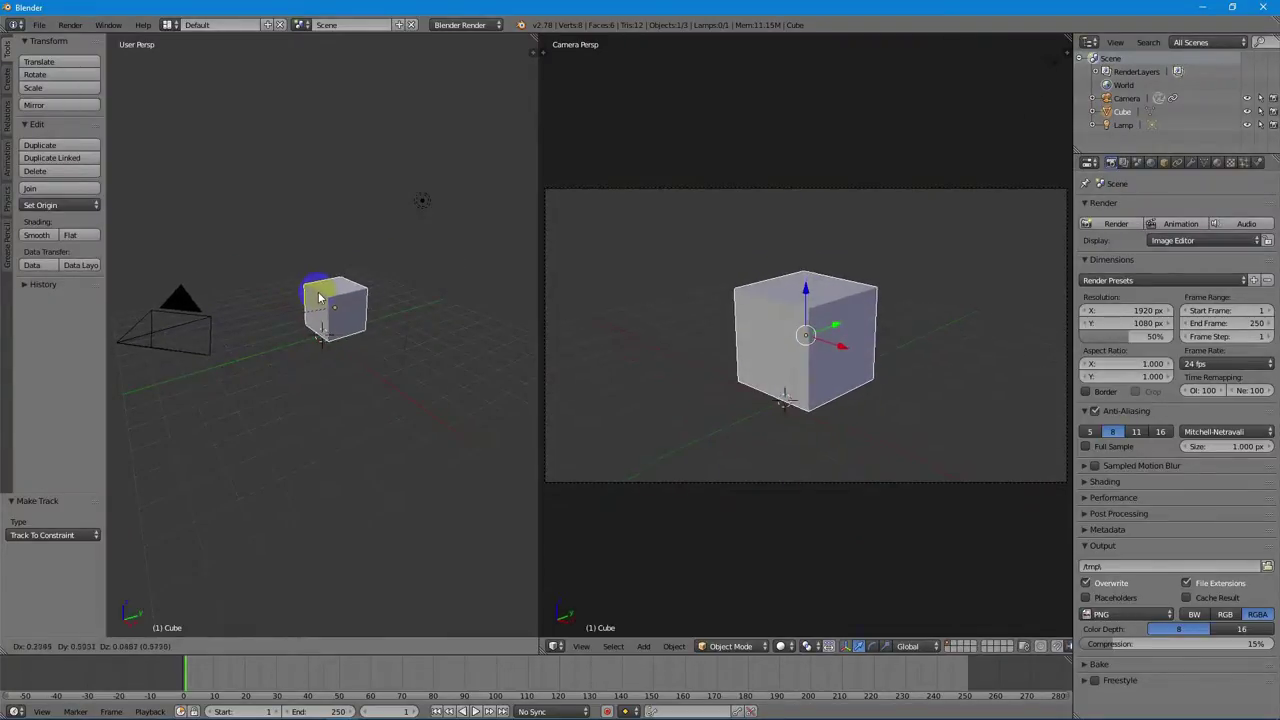
pyautogui.click(307, 296)
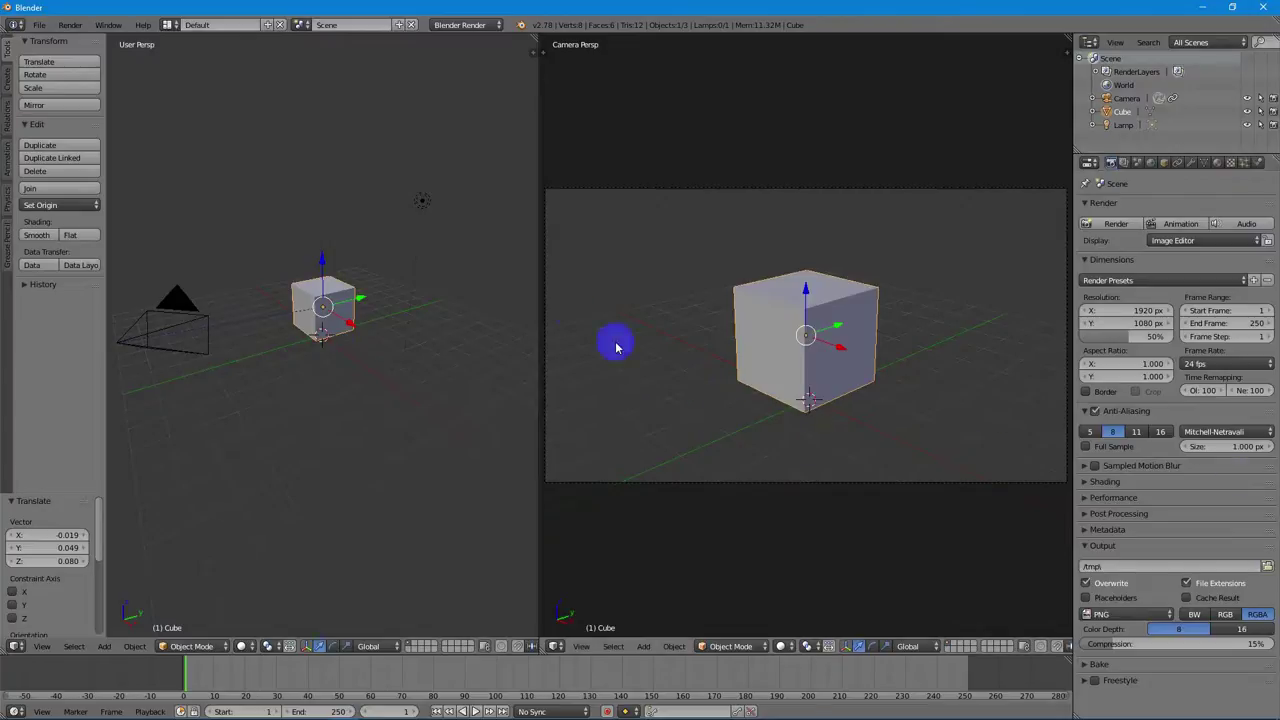
# Widen the first viewport and add a second camera at about X 1.86, Y 8.60, Z 4.01.
pyautogui.click(544, 281)
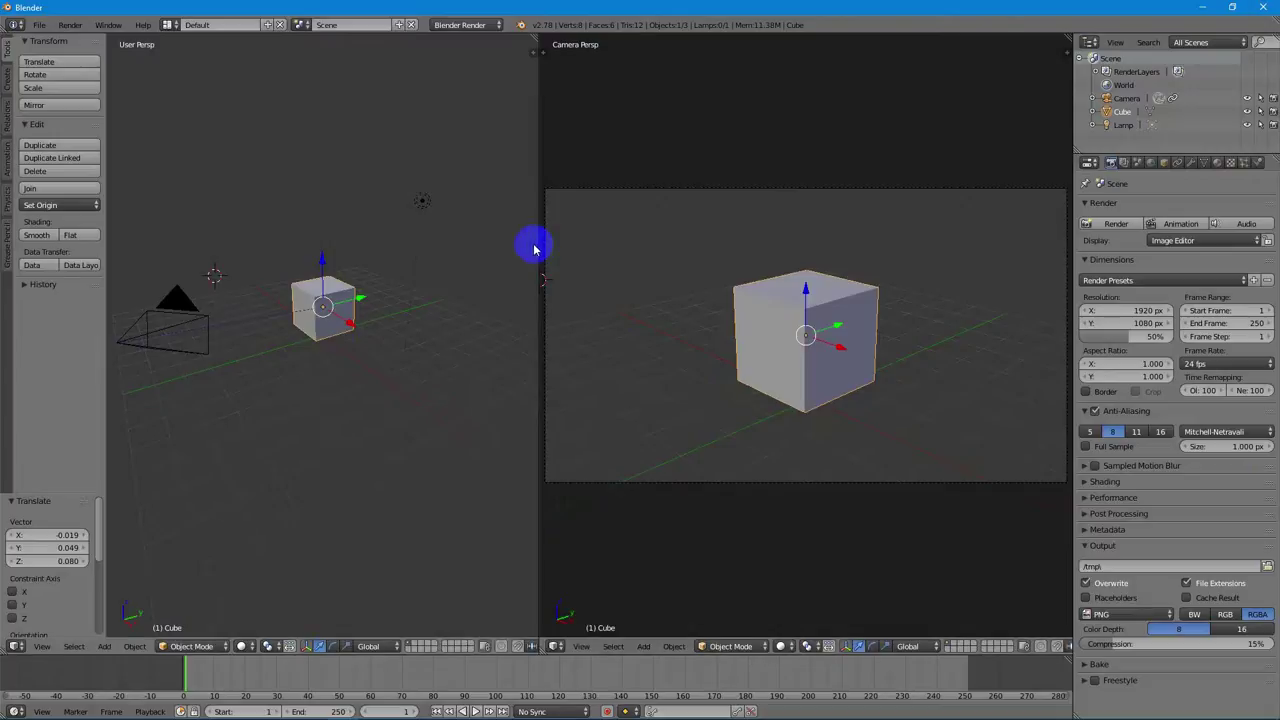
pyautogui.moveTo(538, 244); pyautogui.dragTo(613, 254)
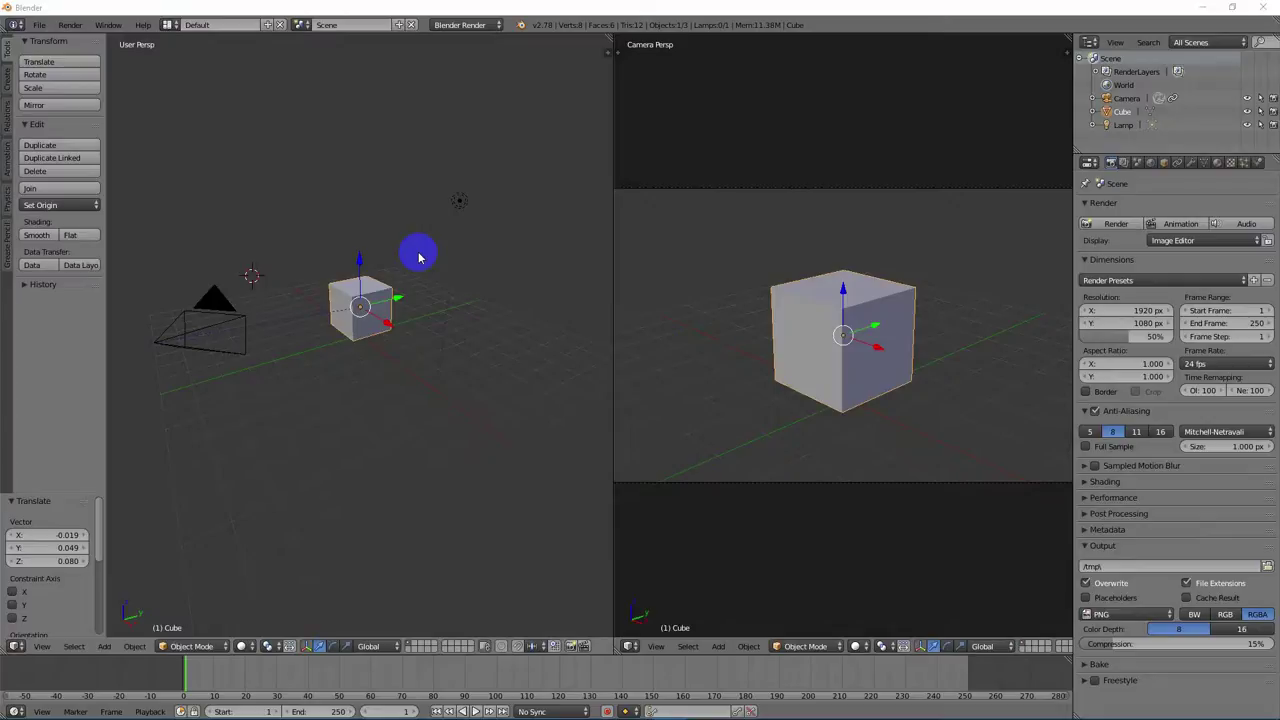
pyautogui.click(531, 233)
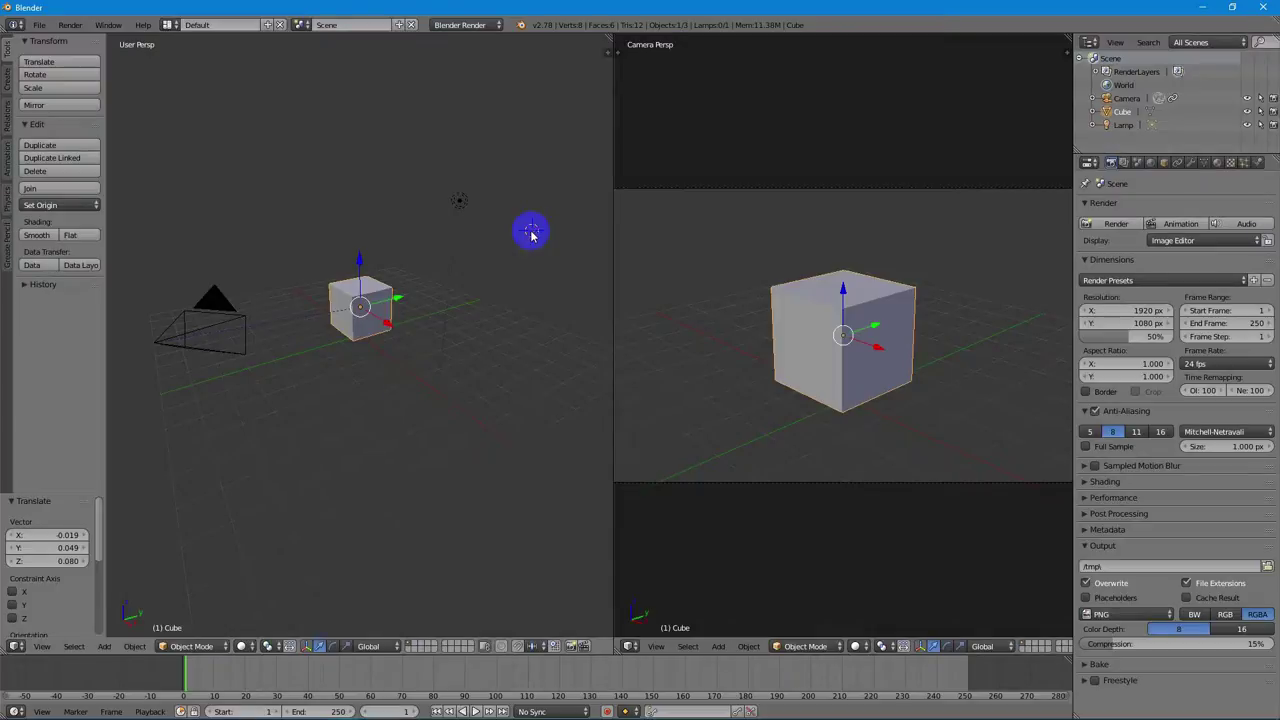
pyautogui.click(106, 646)
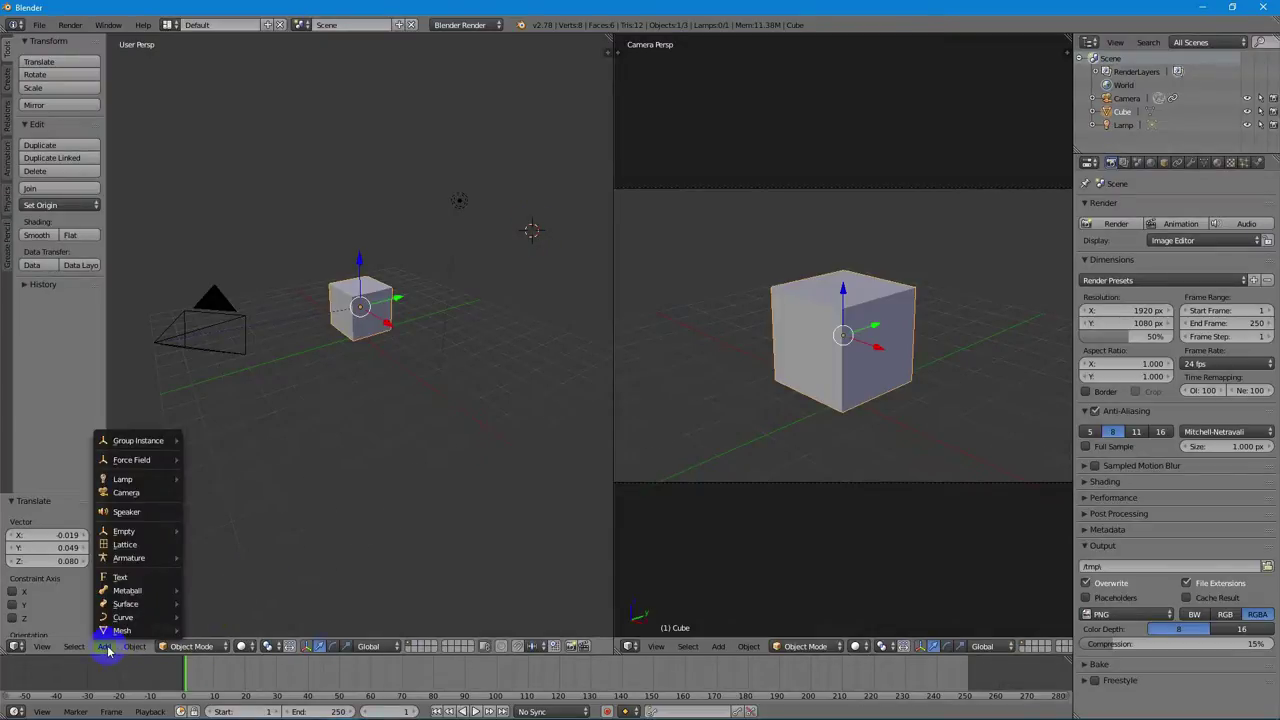
pyautogui.click(126, 494)
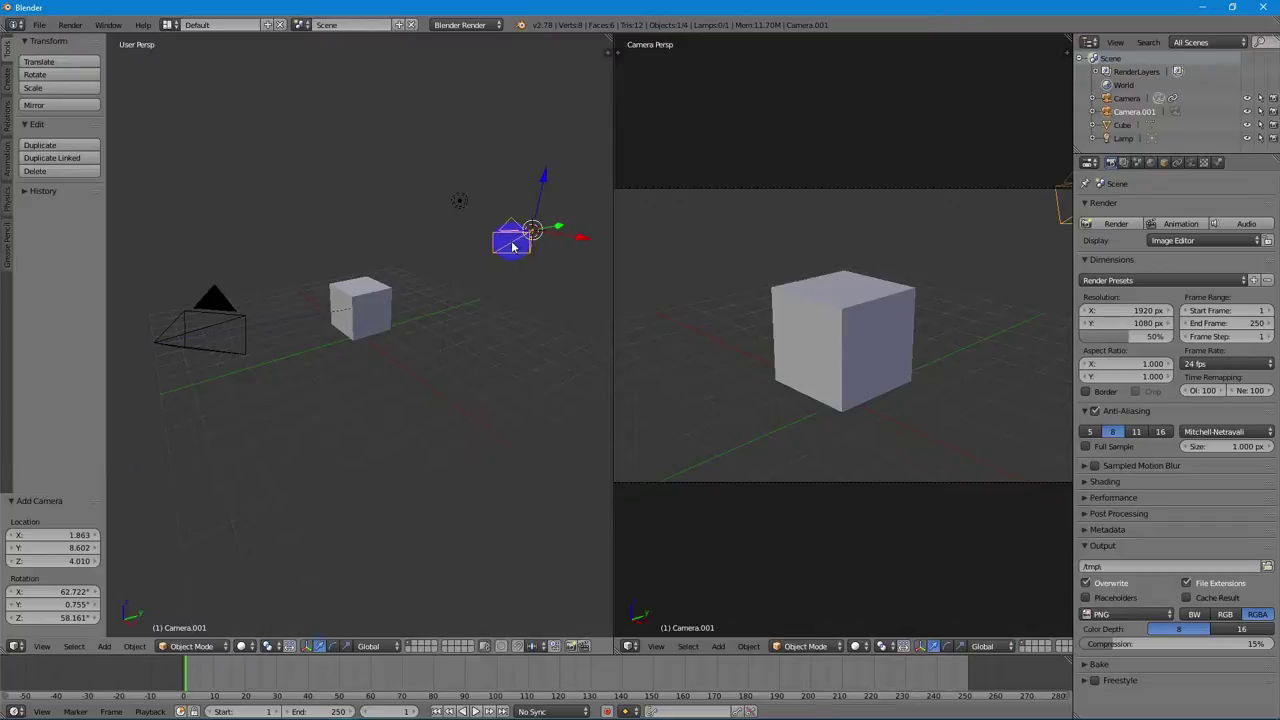
# Make the new camera the active one and move it by about X 0.07, Y 0.26, Z 0.14.
pyautogui.press('ctrl+KP_0')
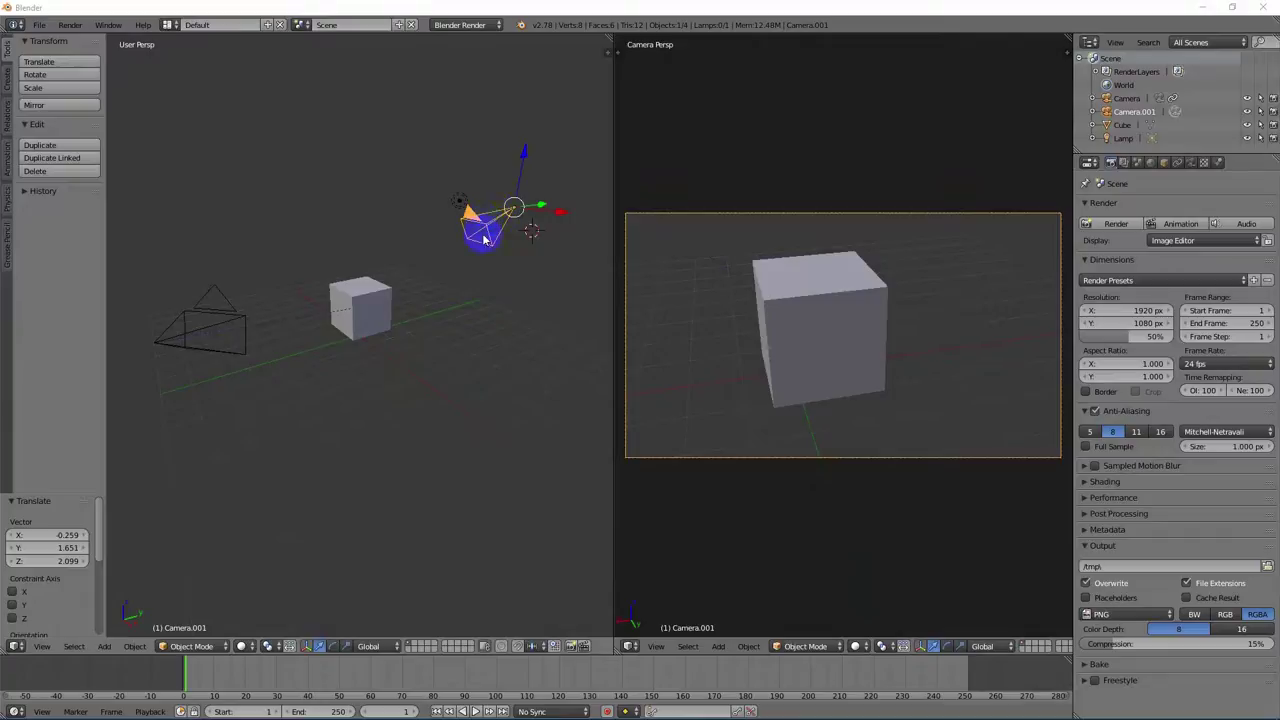
pyautogui.click(486, 230)
pyautogui.press('g')
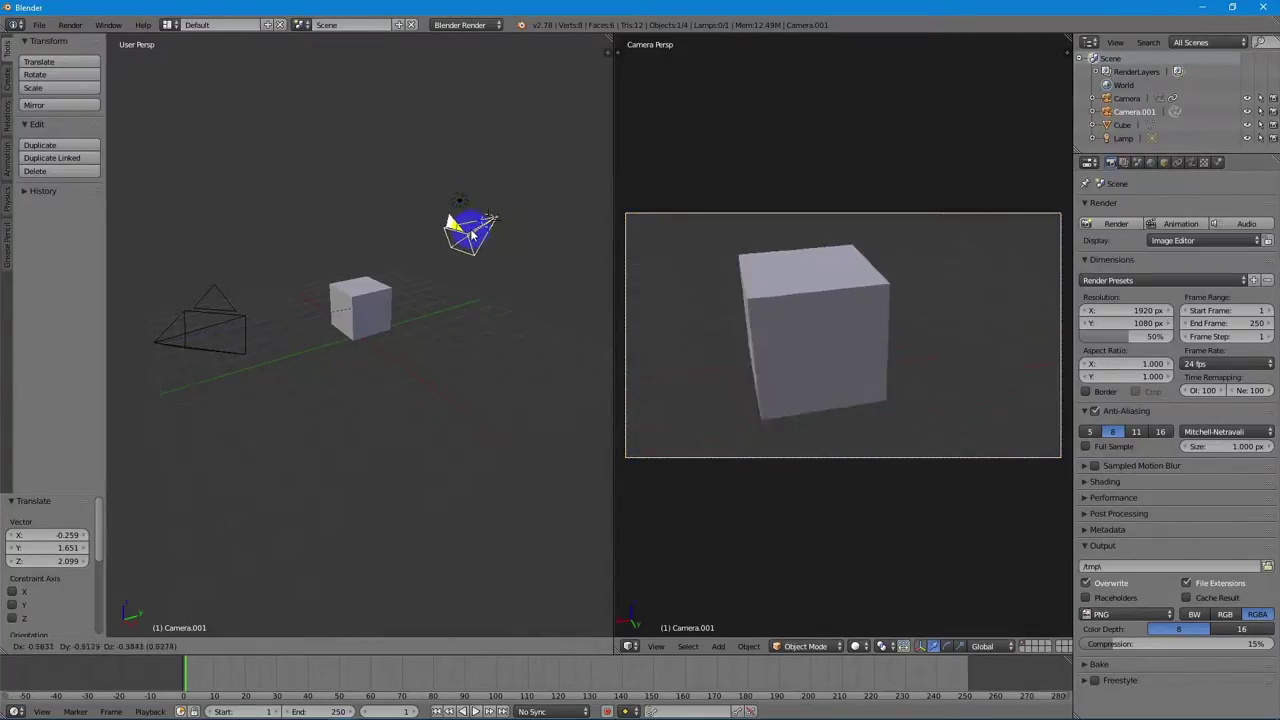
pyautogui.click(494, 222)
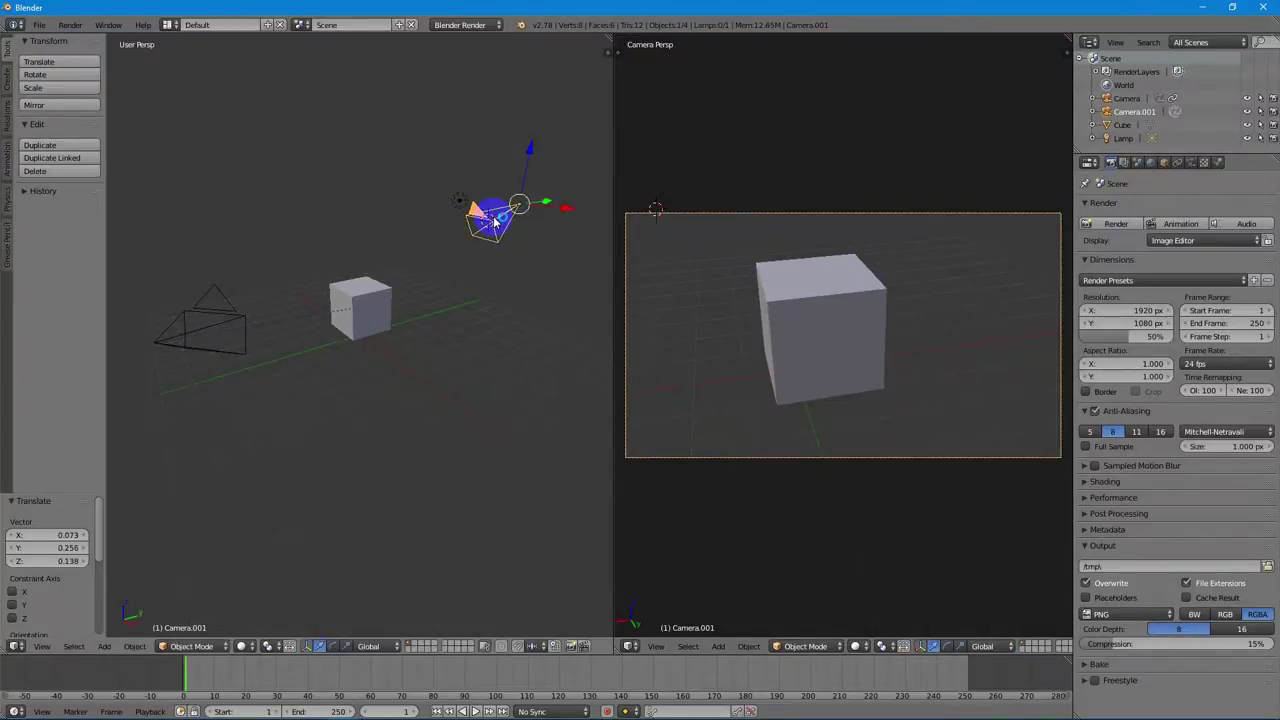
# Render an image from the new camera and delete that camera from the scene.
pyautogui.press('F12')
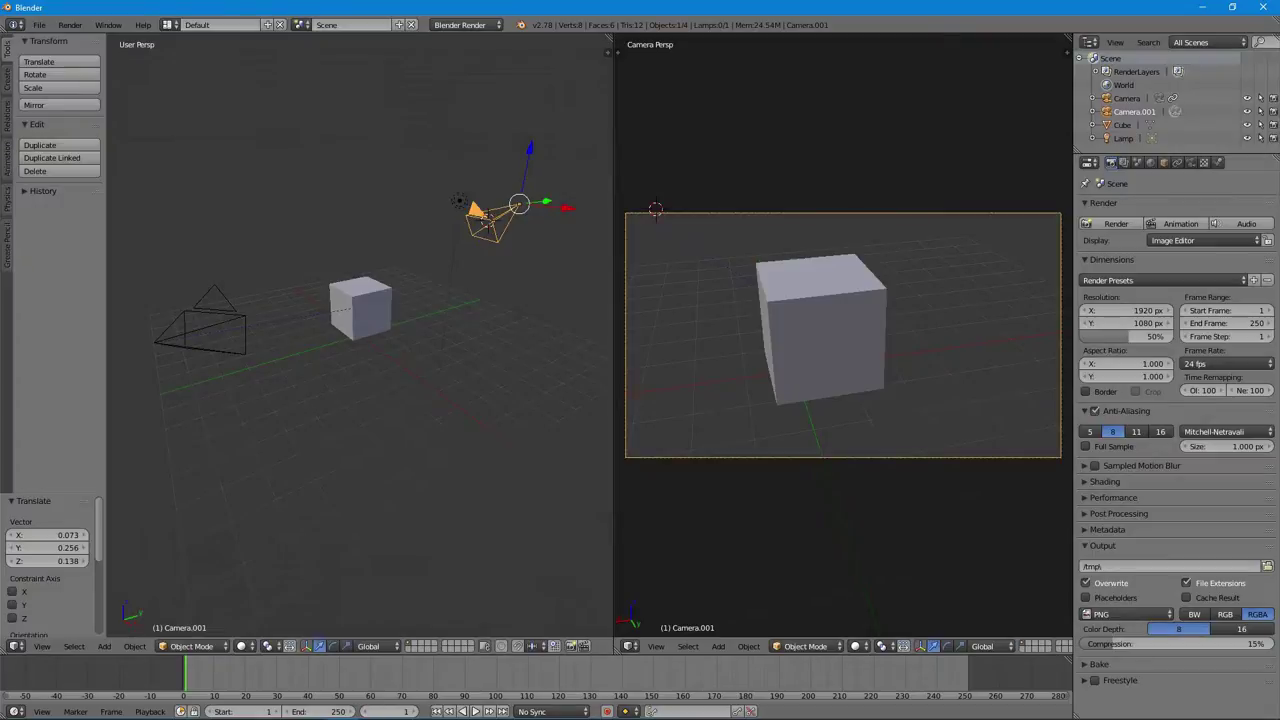
pyautogui.press('Delete')
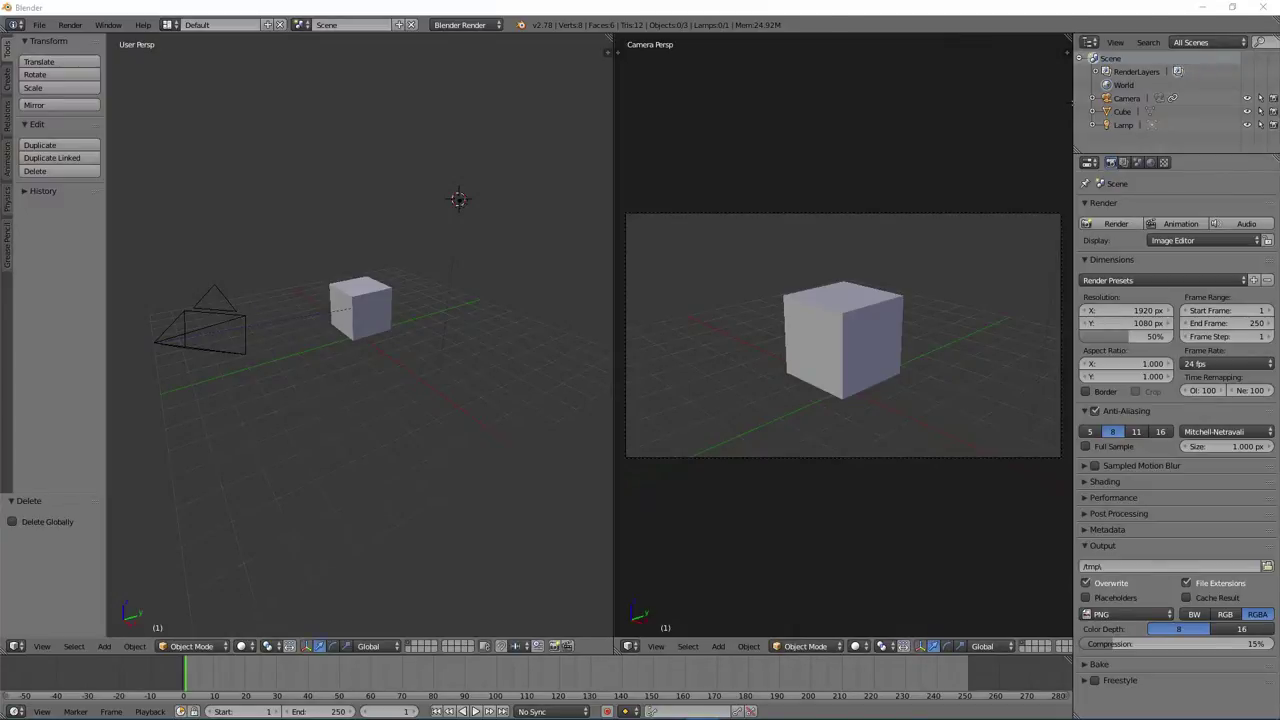
# Delete the scene's lamp and render the image without it to compare the lighting on the cube.
pyautogui.rightClick(523, 337)
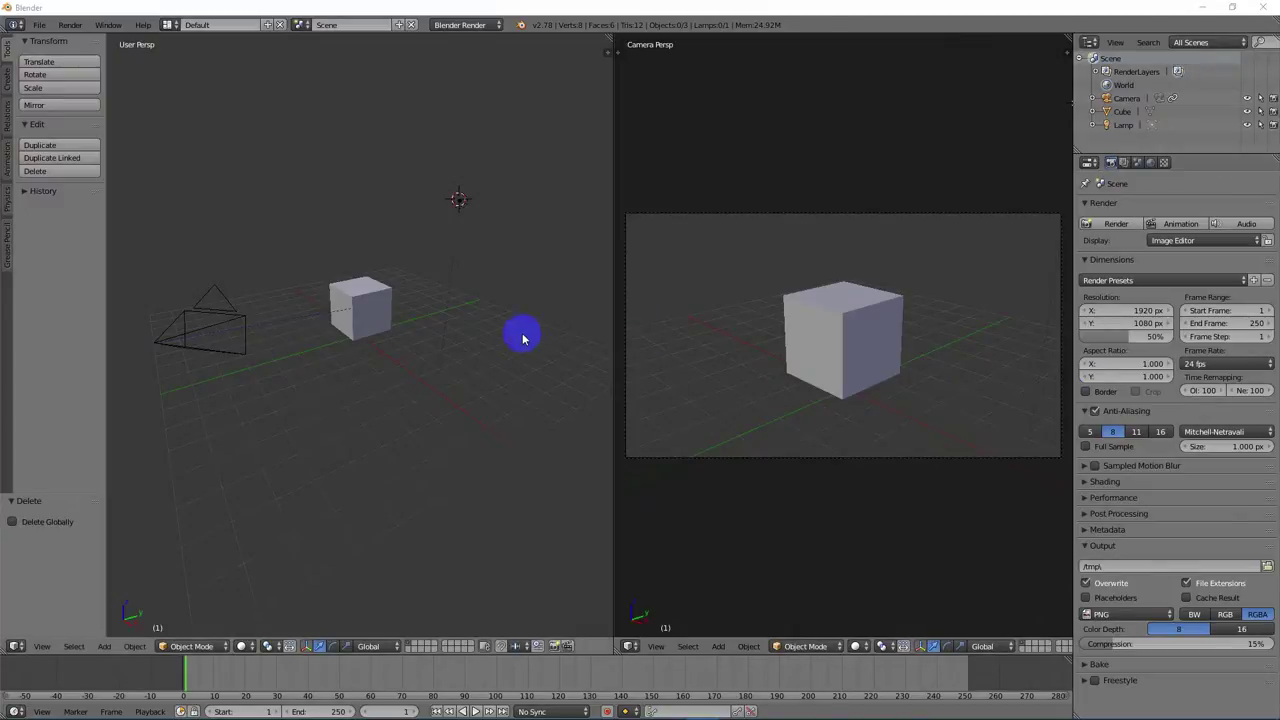
pyautogui.click(709, 5)
pyautogui.rightClick(796, 315)
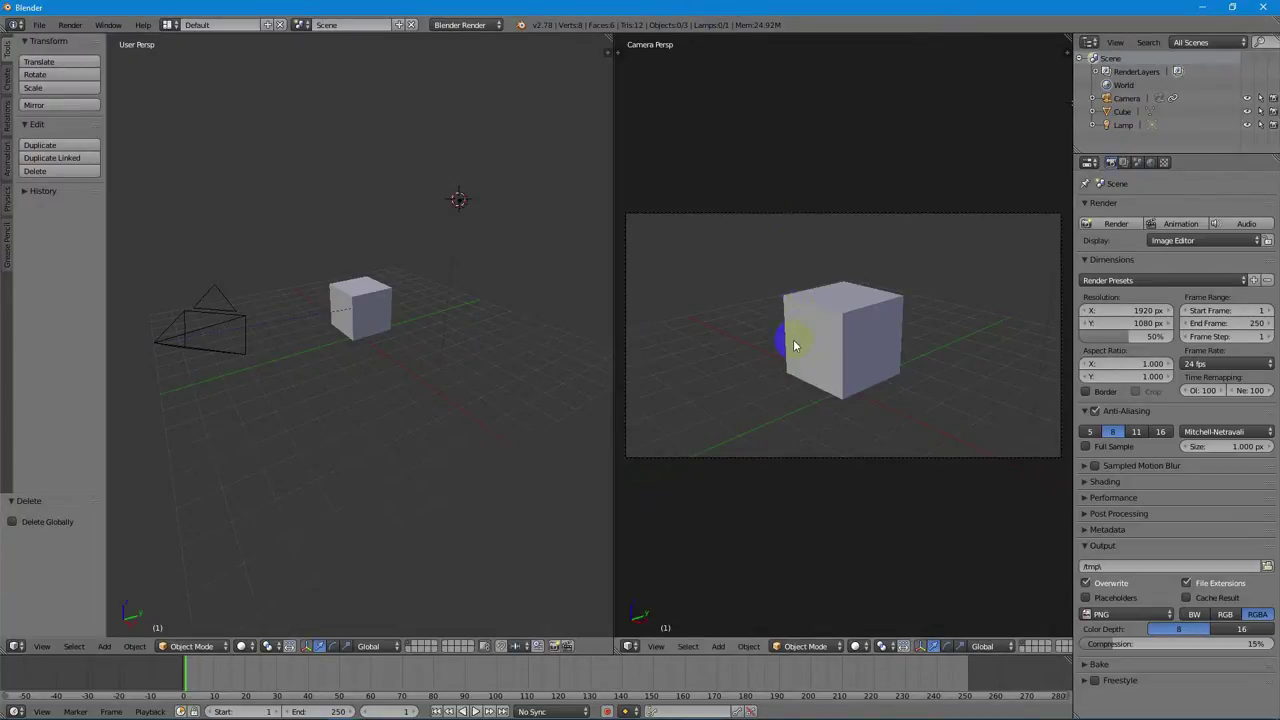
pyautogui.rightClick(807, 302)
pyautogui.press('F12')
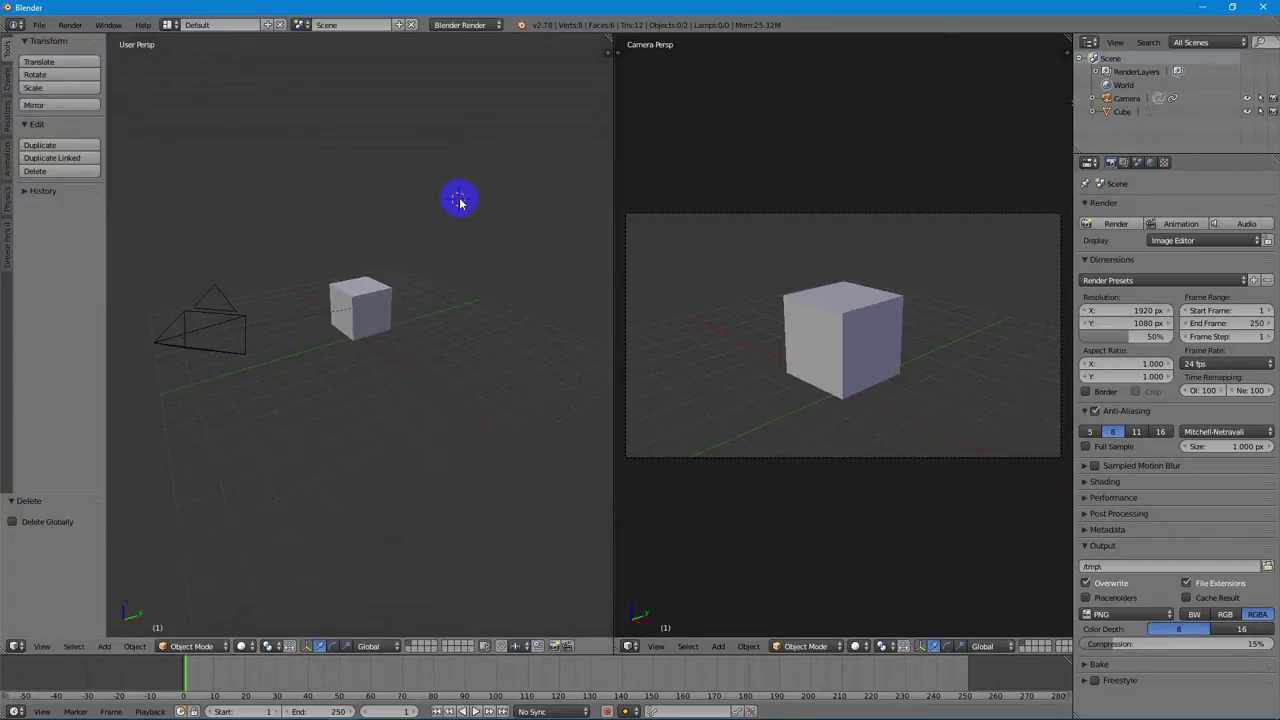
pyautogui.press('F12')
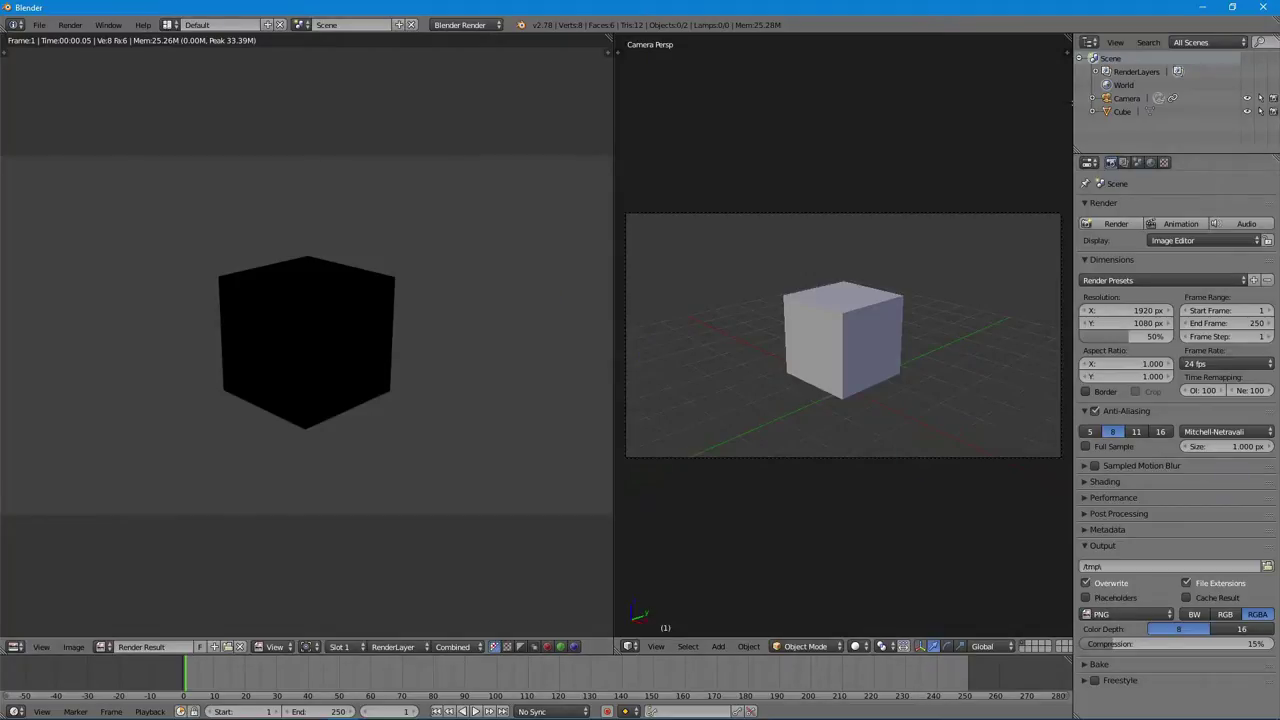
# Undo the deletion of the lamp and render the scene again with it.
pyautogui.press('Escape')
pyautogui.hotkey('ctrl', 'z')
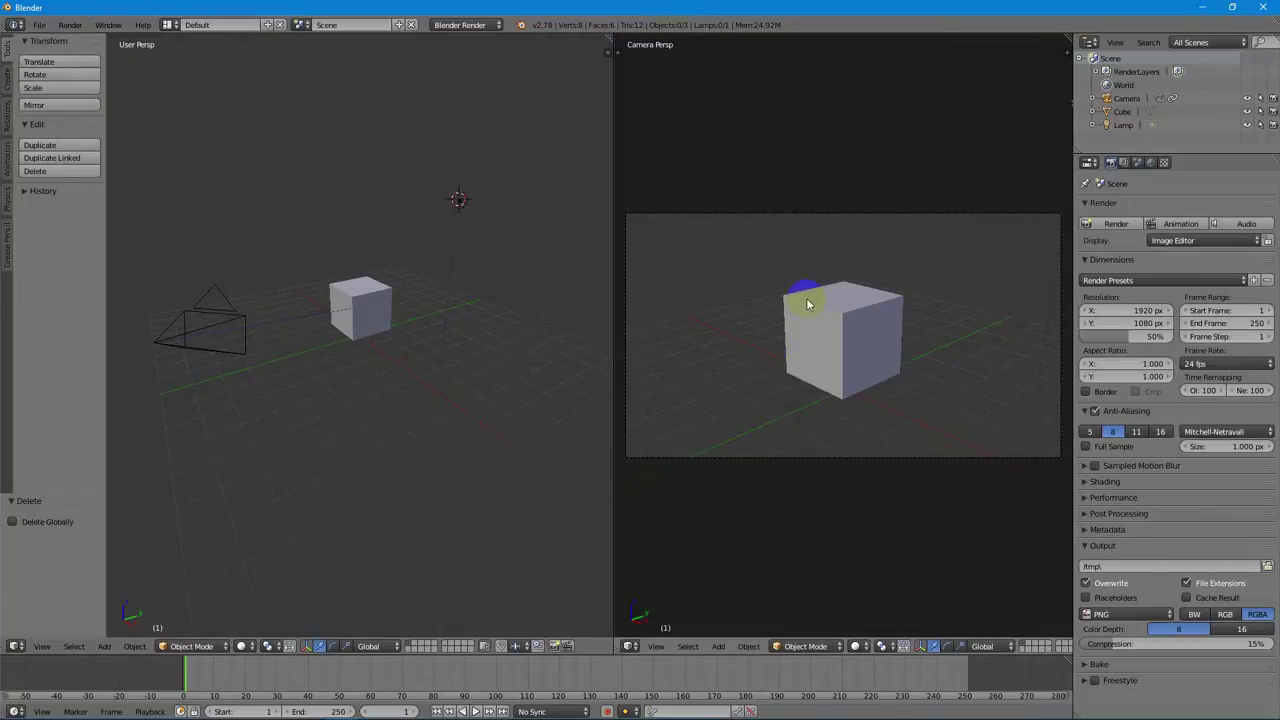
pyautogui.press('F12')
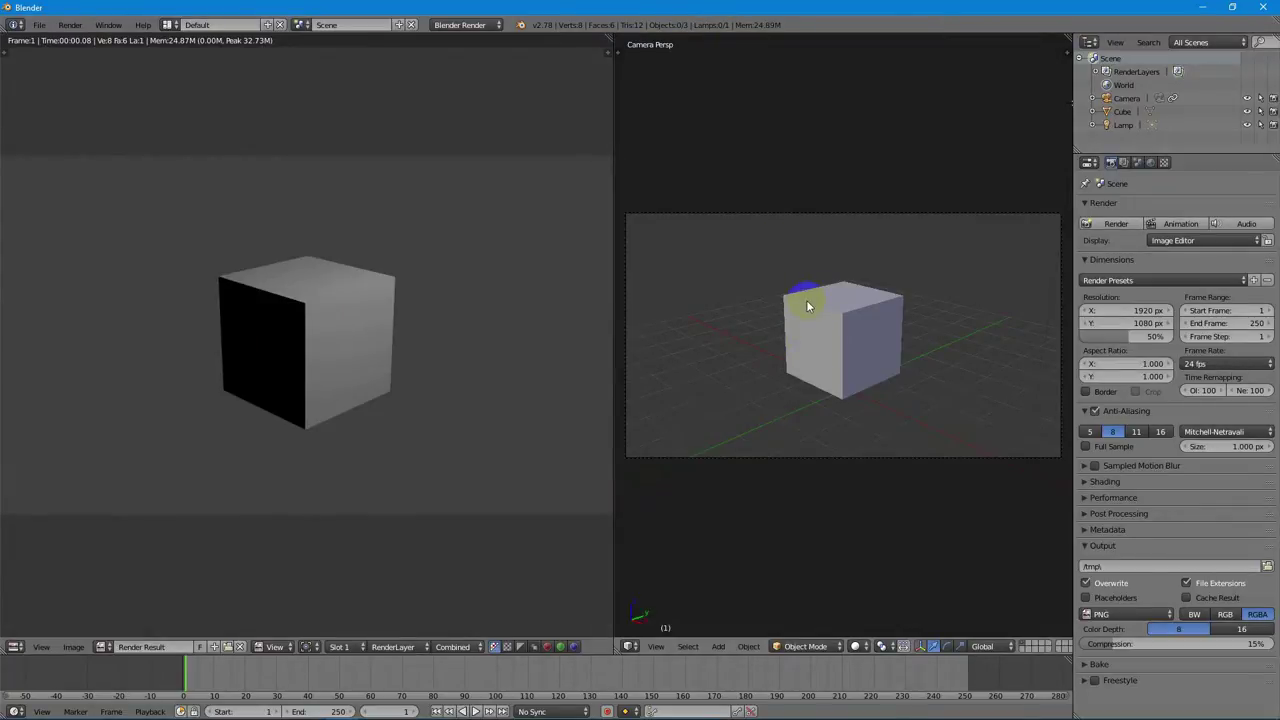
# Replace the original lamp with a point lamp at about X 4.04, Y 1.00 and render the scene.
pyautogui.press('Escape')
pyautogui.press('x')
pyautogui.click(458, 200)
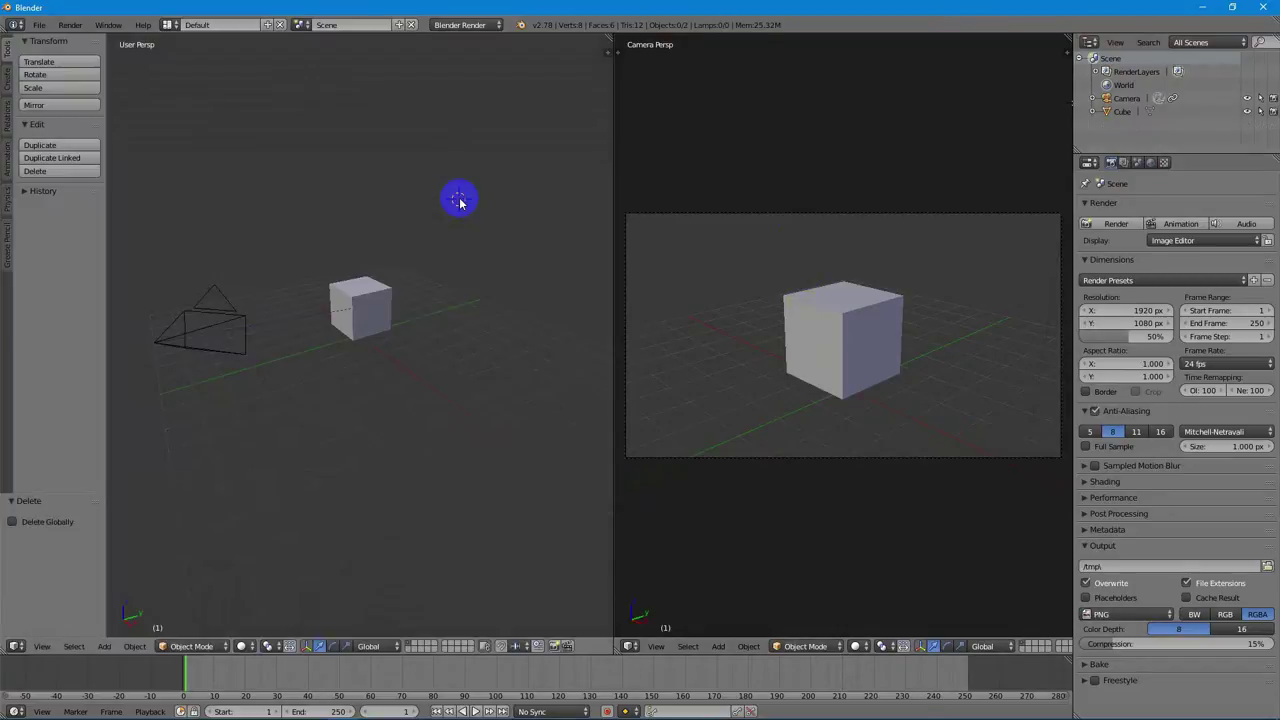
pyautogui.press('F12')
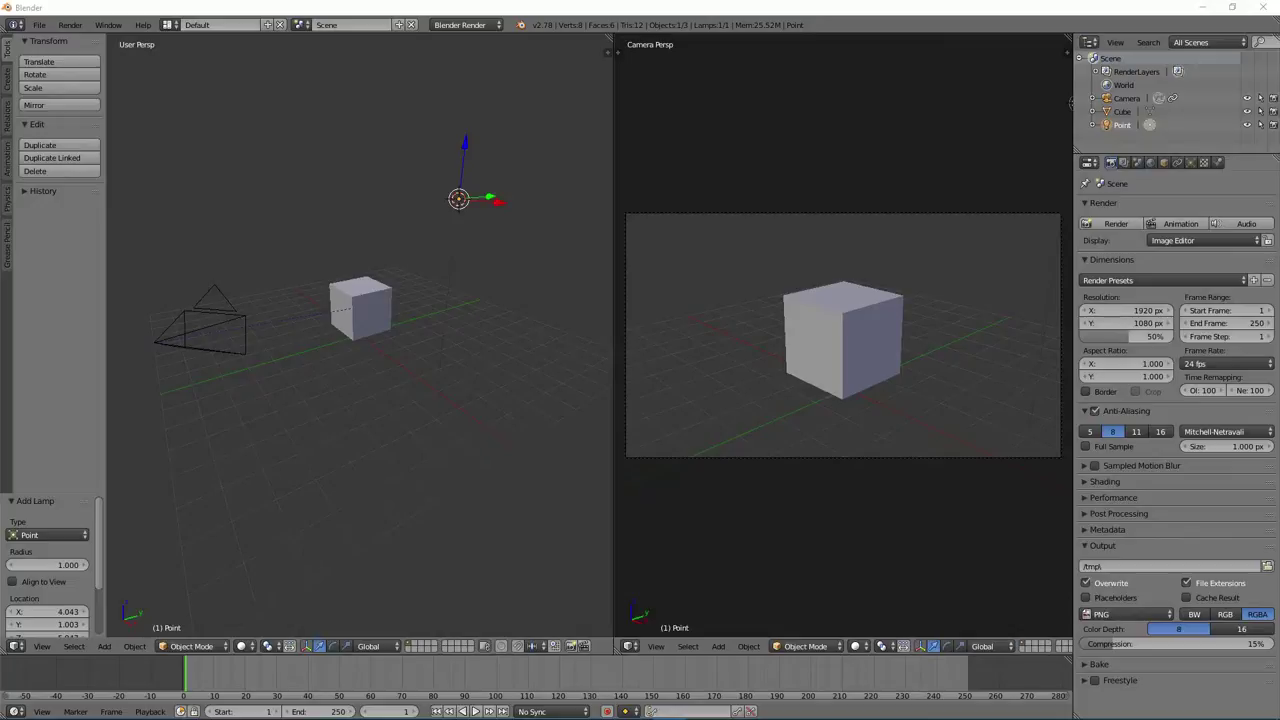
# Delete the point lamp and add a spot lamp above the cube at about X 4.14, Y 1.21.
pyautogui.click(459, 200)
pyautogui.press('Delete')
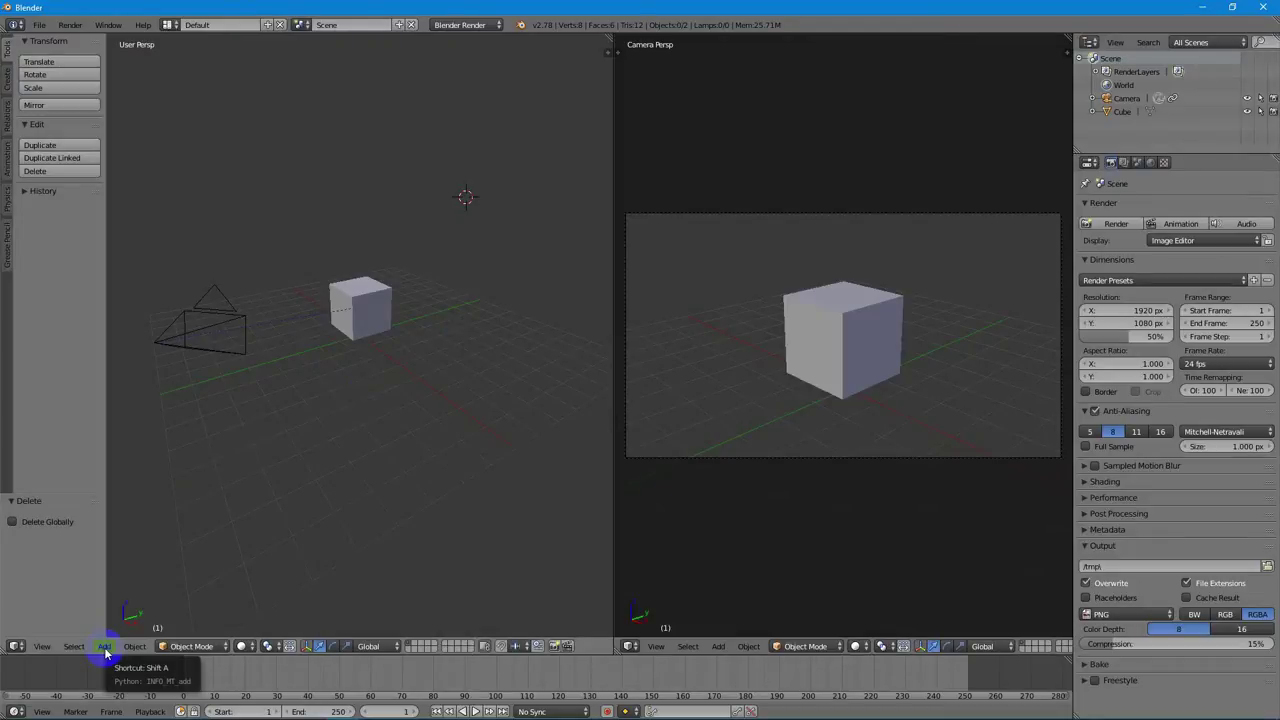
pyautogui.click(104, 646)
pyautogui.moveTo(159, 483)
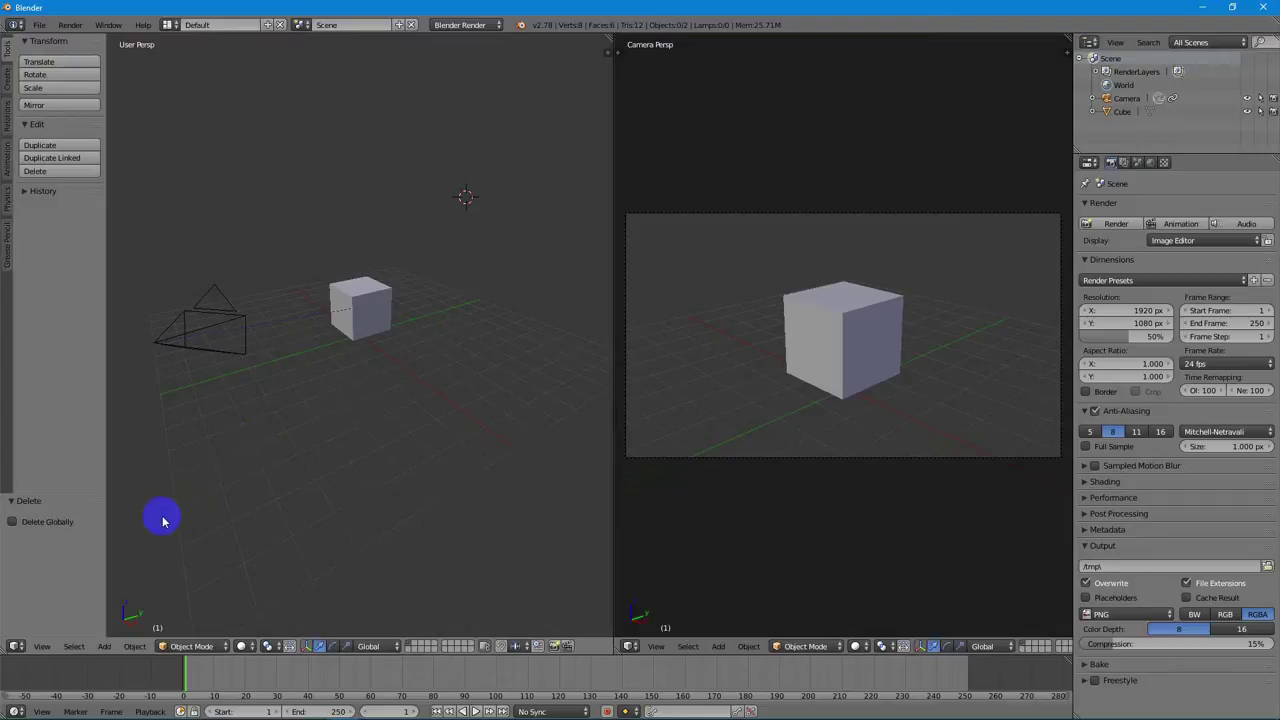
pyautogui.click(104, 647)
pyautogui.moveTo(157, 479)
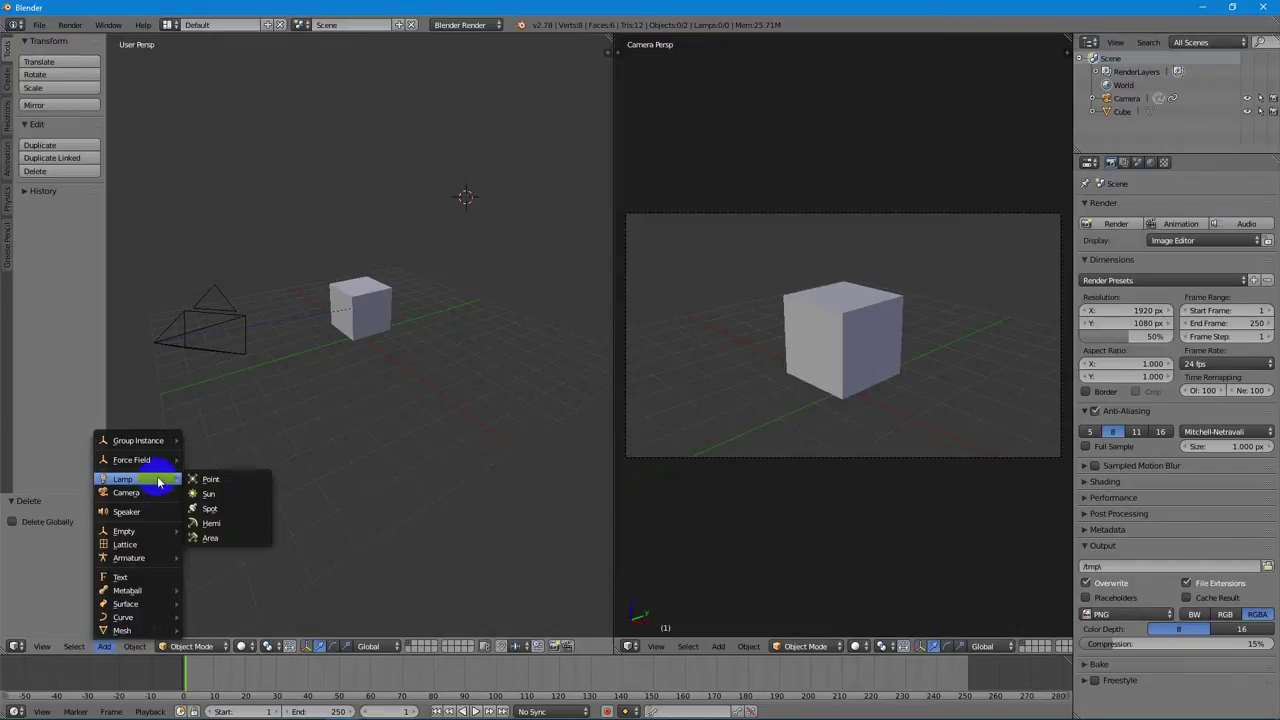
pyautogui.click(212, 511)
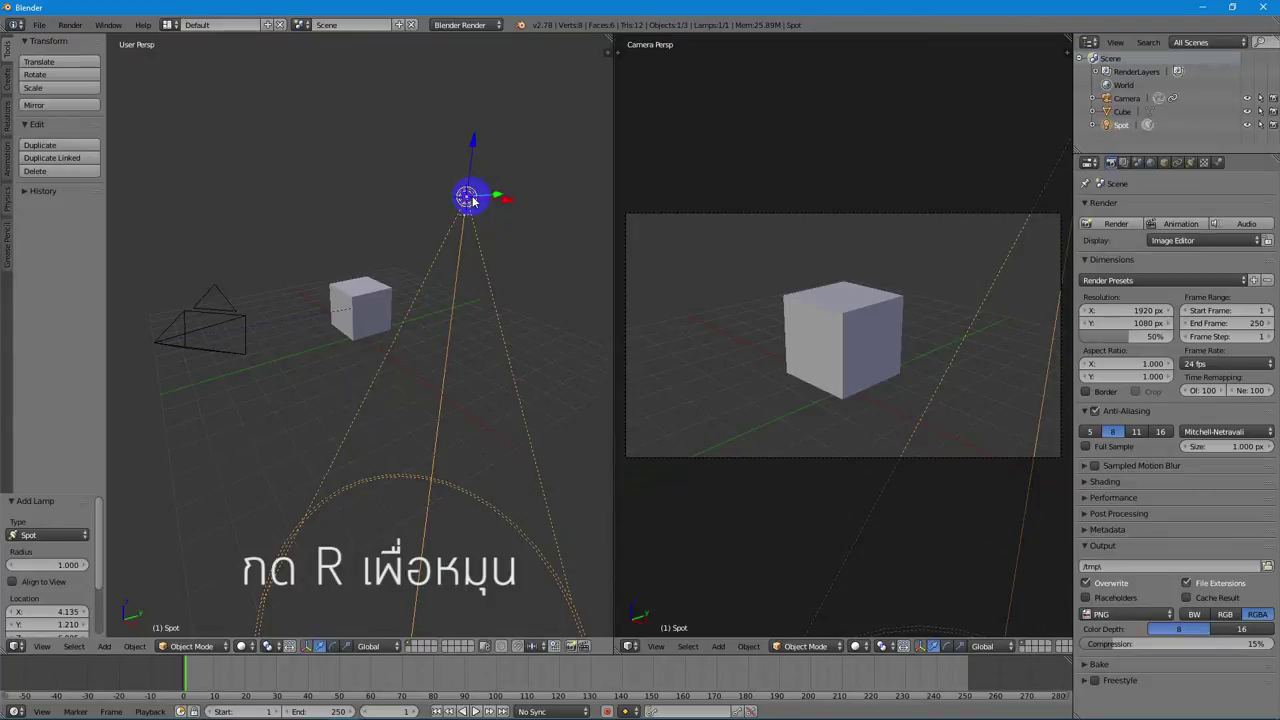
# Rotate the spot lamp by about 51.6° toward the cube and render the scene.
pyautogui.press('r')
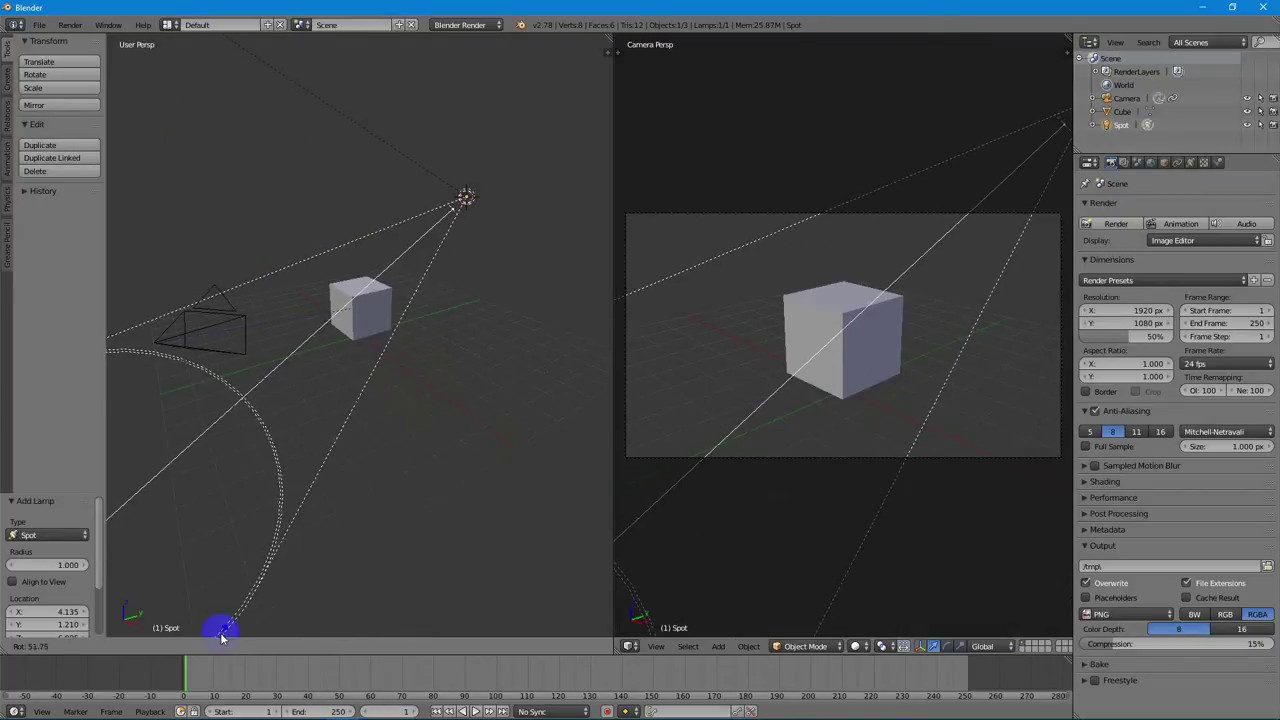
pyautogui.click(222, 638)
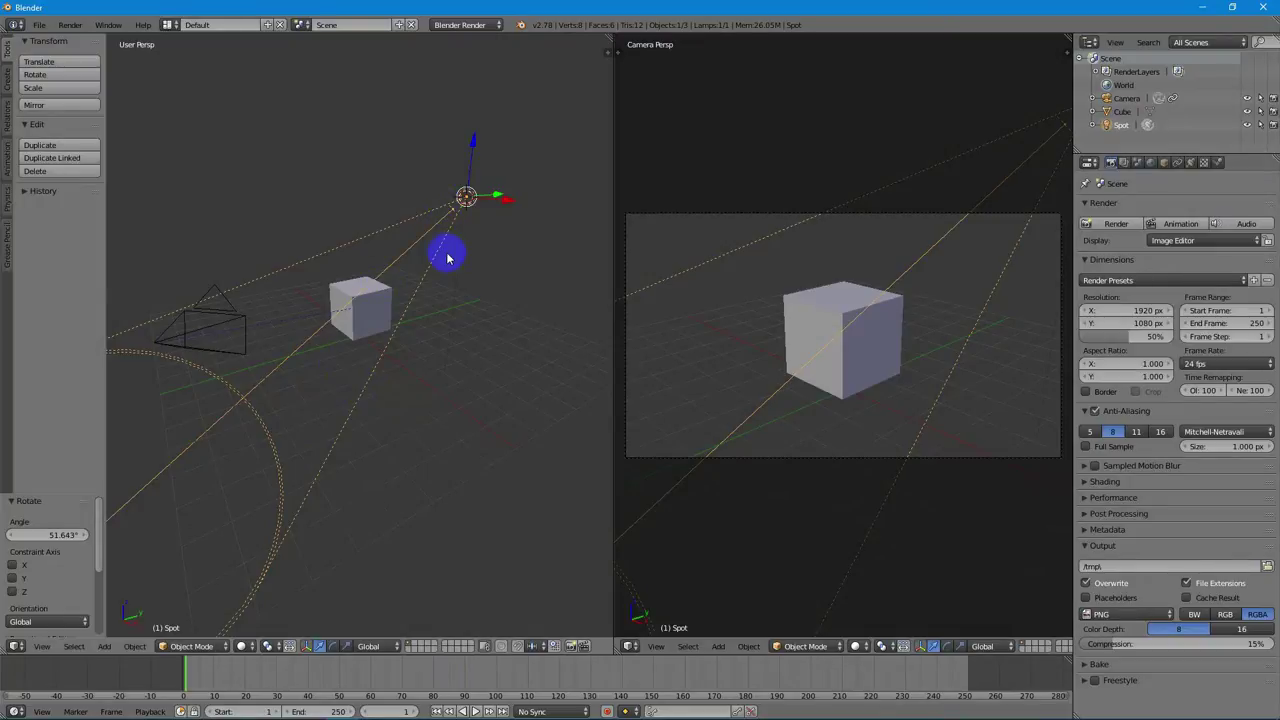
pyautogui.press('F12')
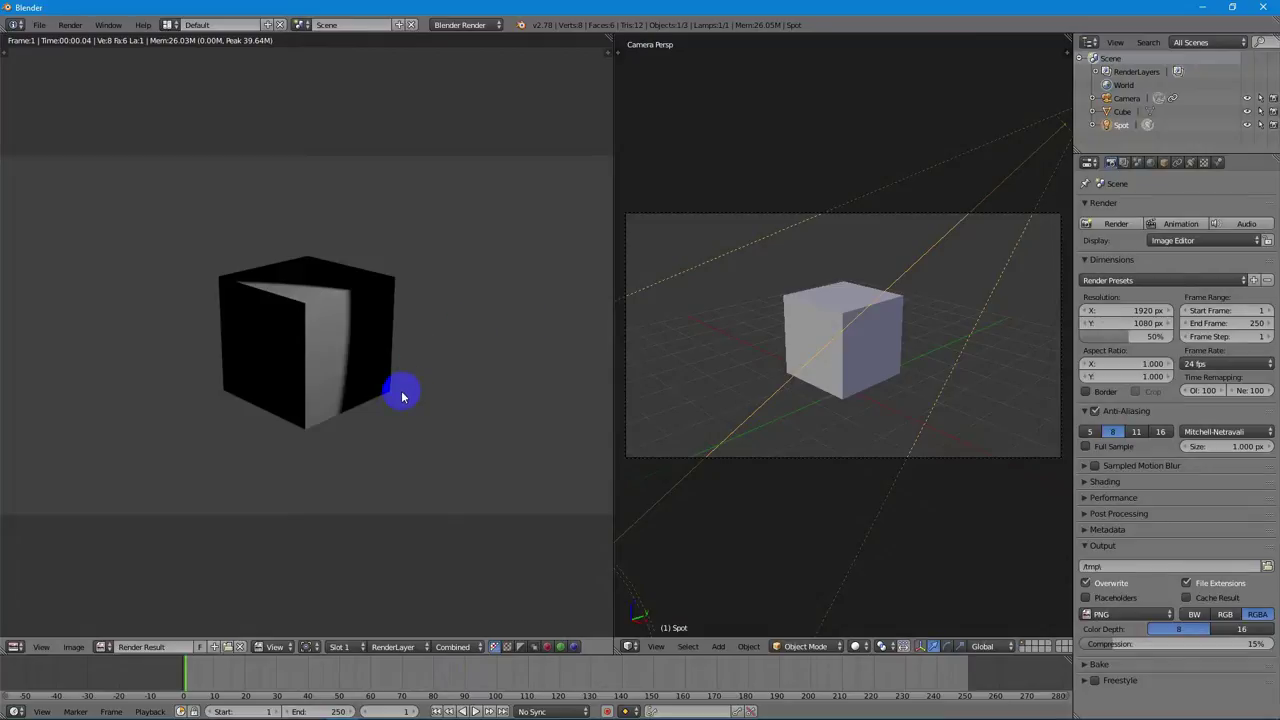
pyautogui.press('Escape')
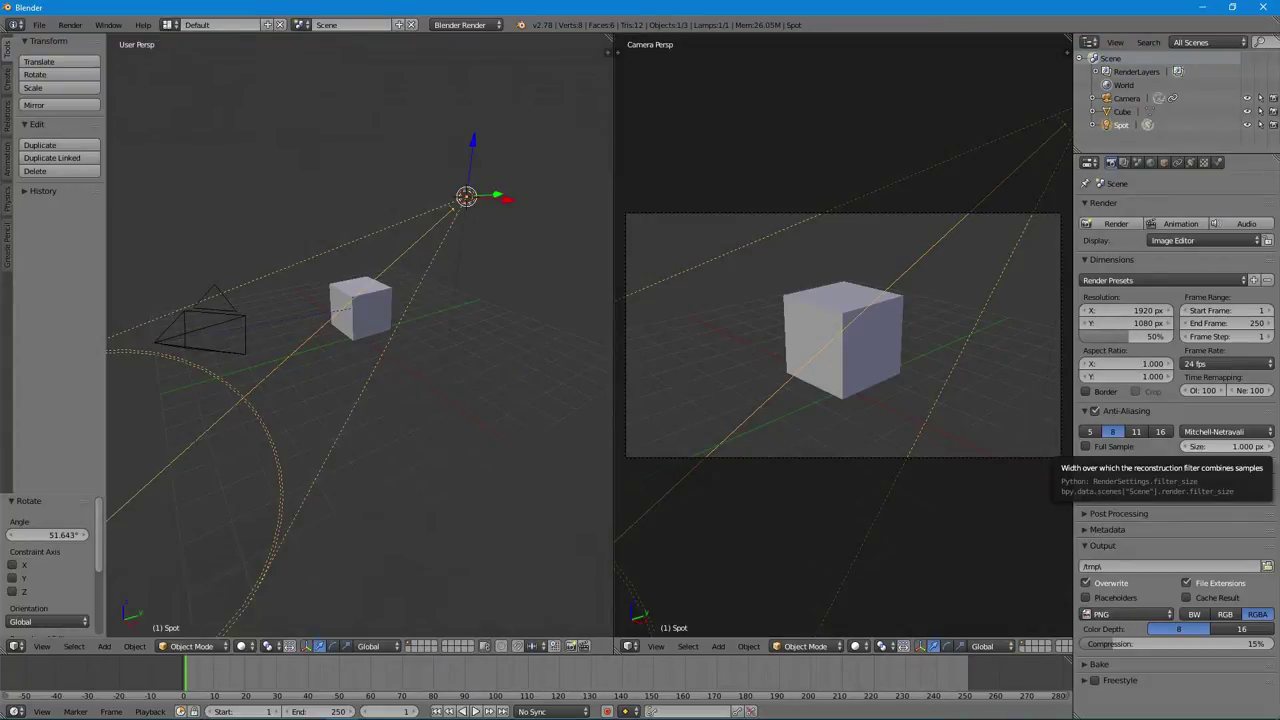
# Correct the spot lamp's aim with a rotation of about -23.4° and render the cube again.
pyautogui.click(500, 383)
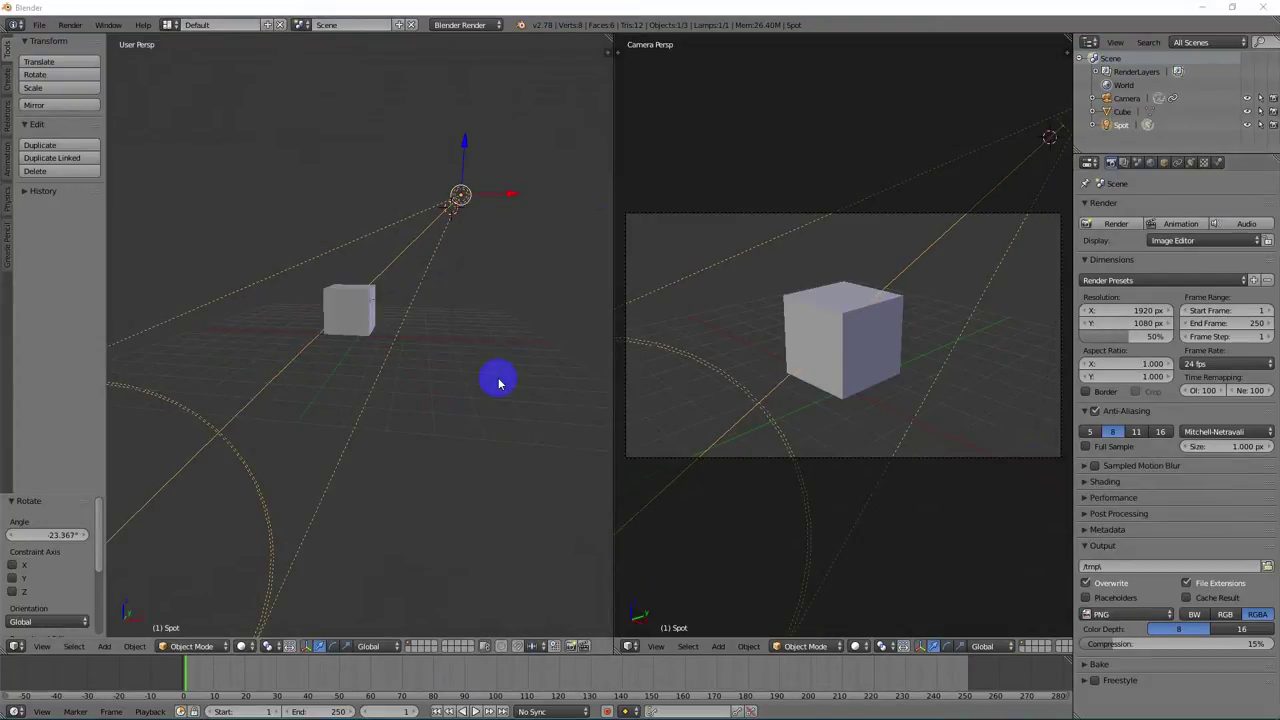
pyautogui.click(475, 285)
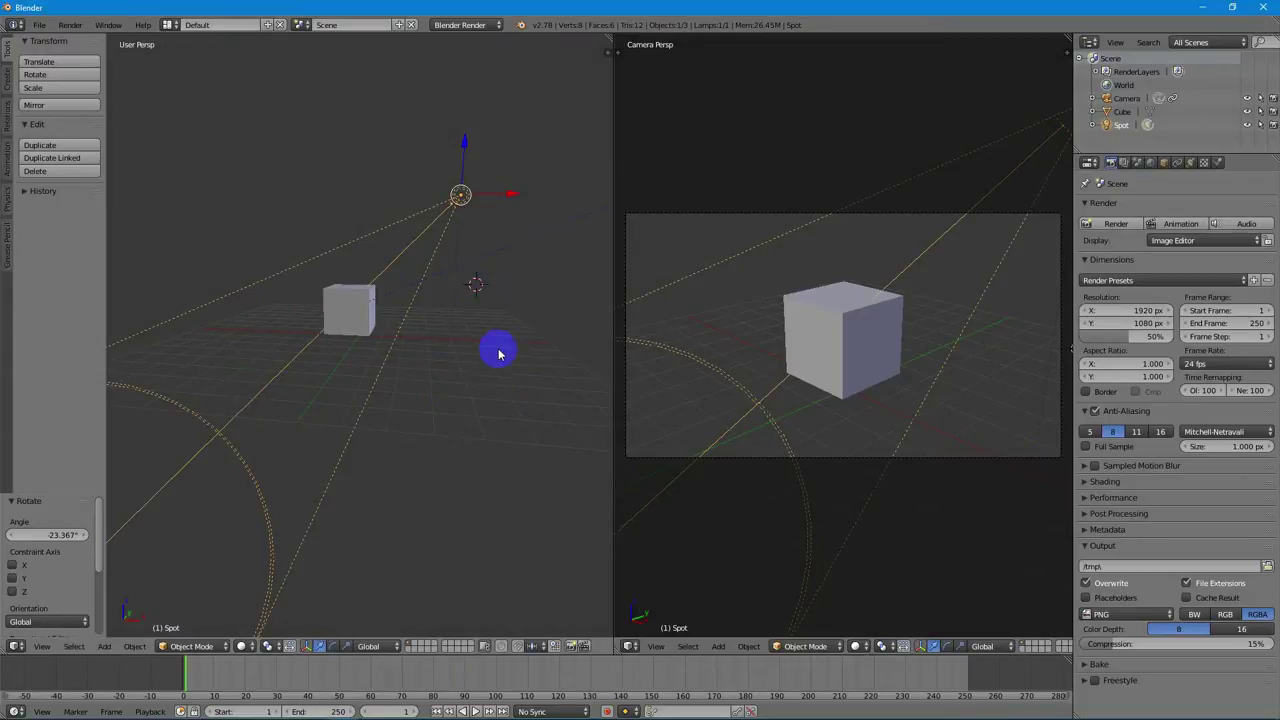
pyautogui.press('F12')
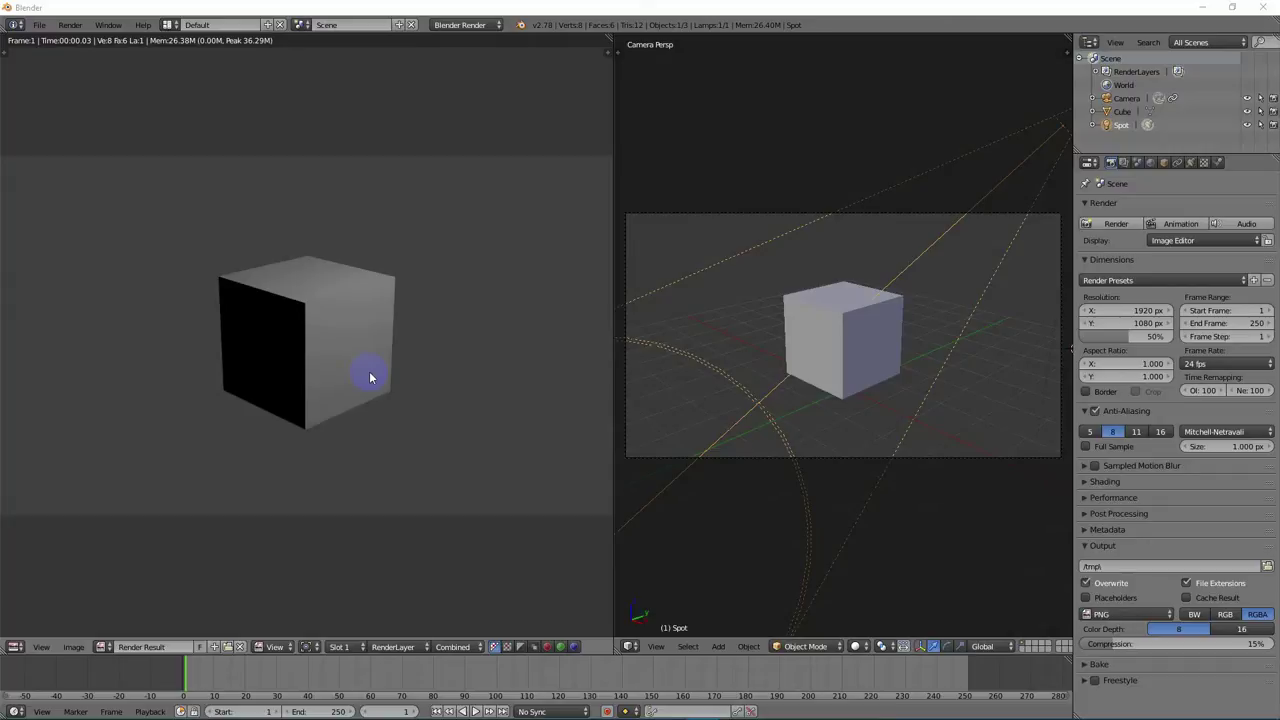
pyautogui.moveTo(274, 363); pyautogui.dragTo(259, 358)
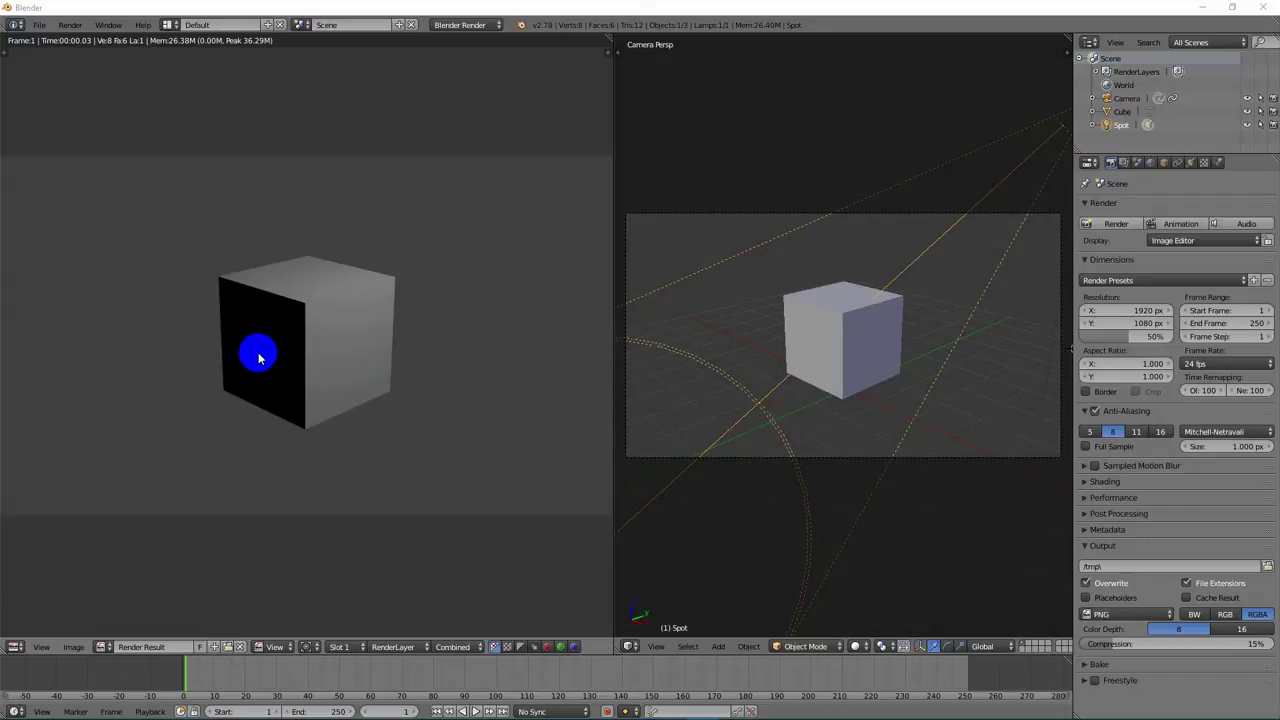
pyautogui.moveTo(259, 358); pyautogui.dragTo(843, 491)
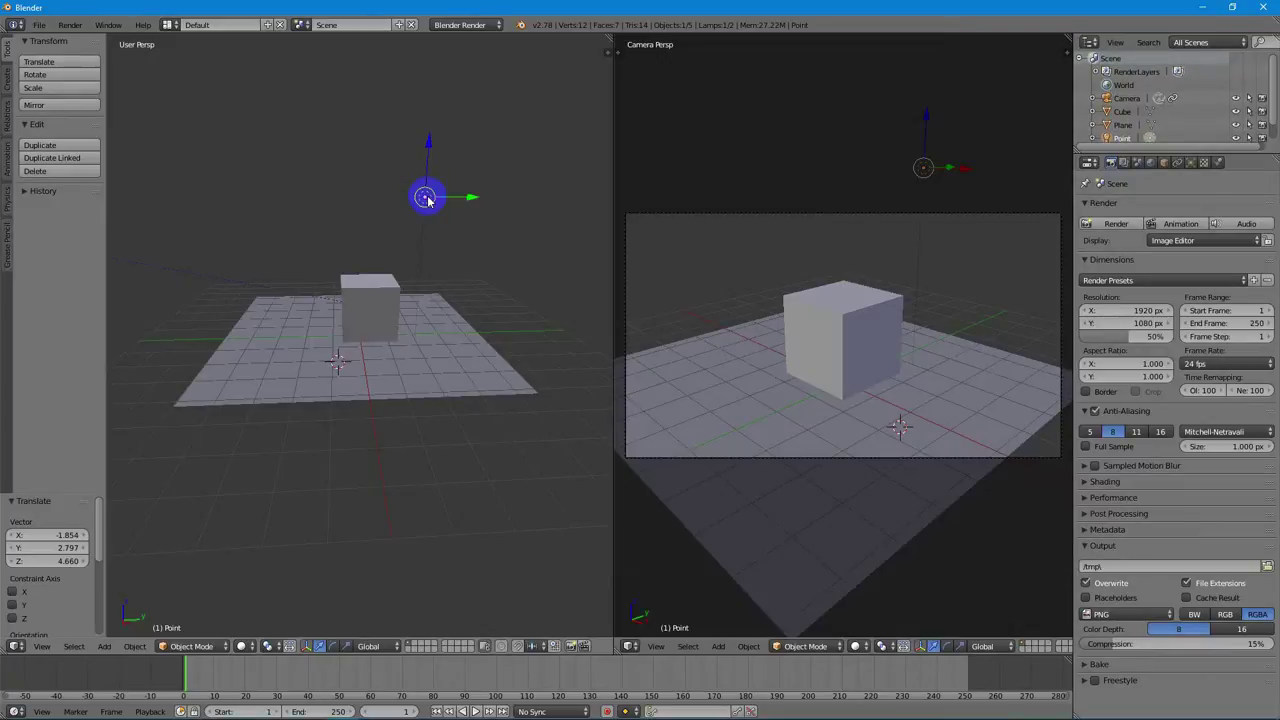
# Delete the existing point lamp, add a new one at about X 4.00, Y -0.99 and render the cube on the plane.
pyautogui.press('x')
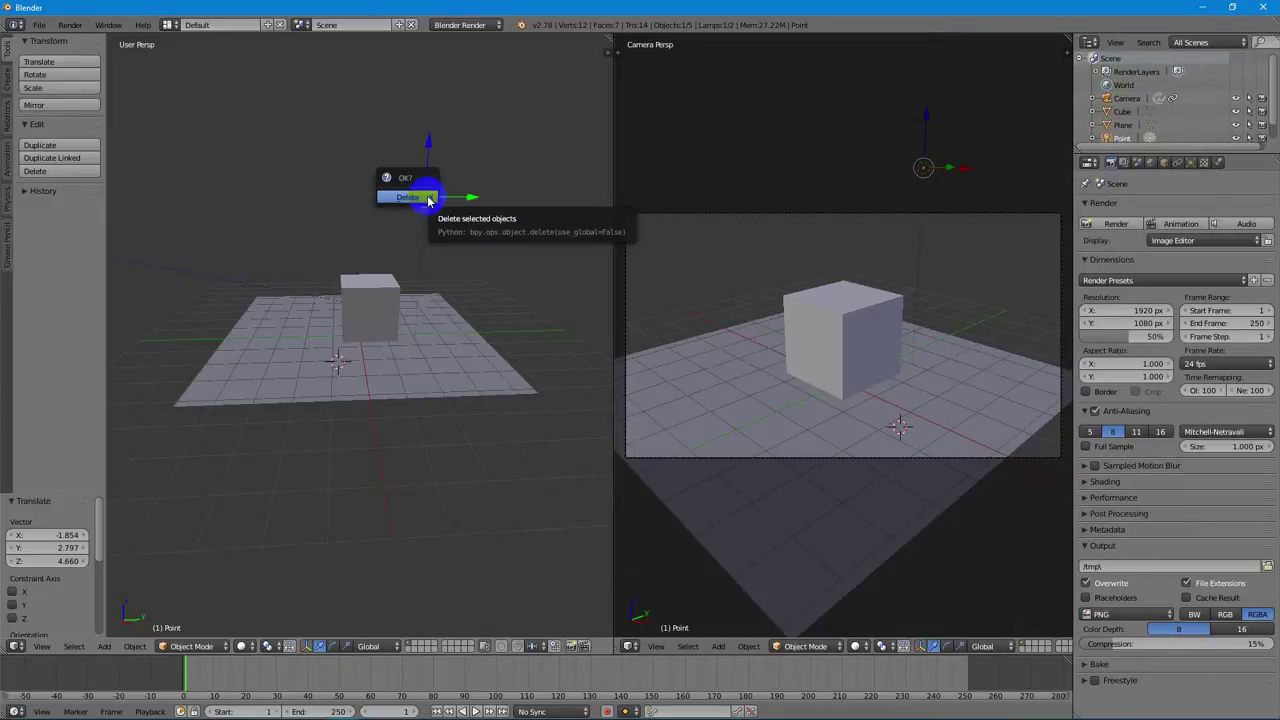
pyautogui.click(408, 197)
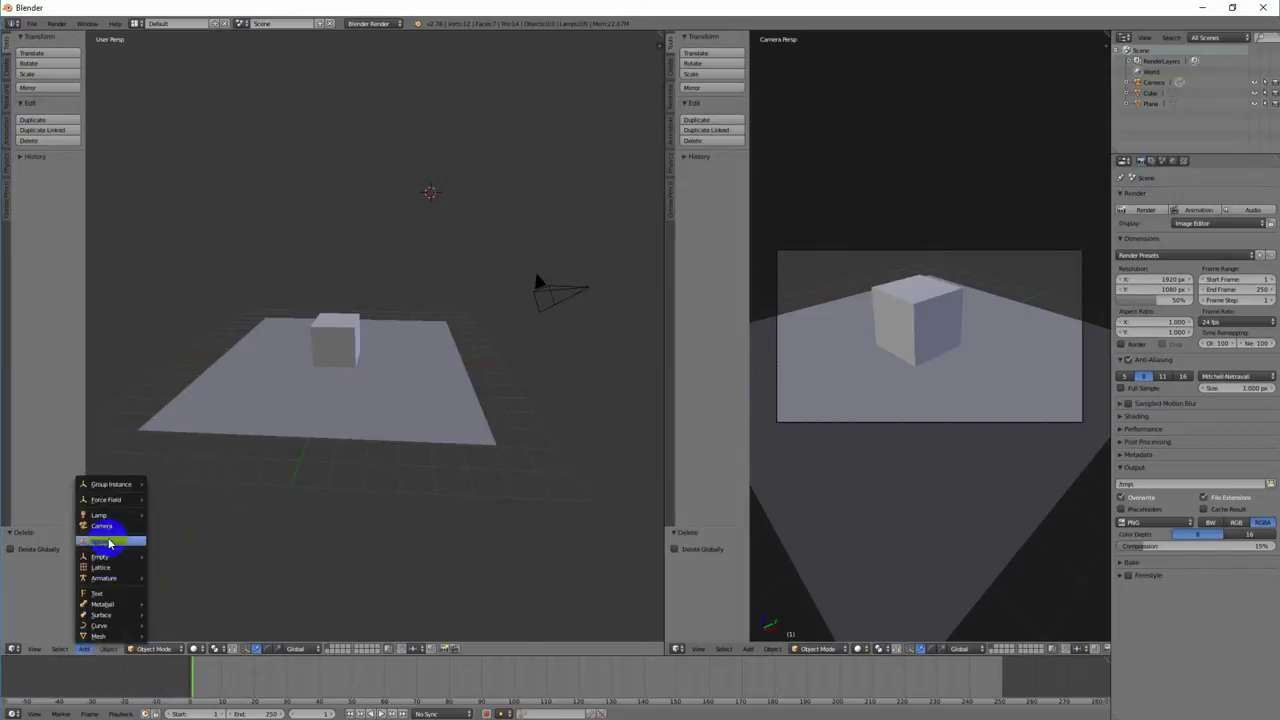
pyautogui.moveTo(100, 515)
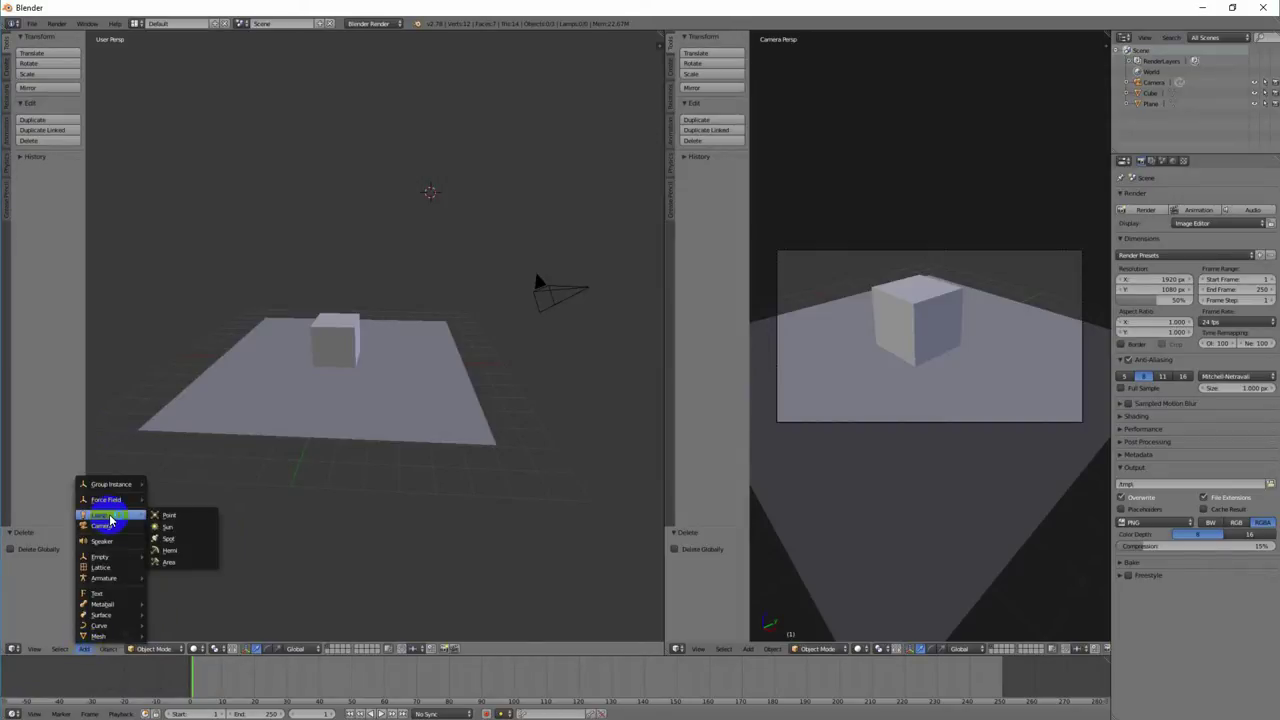
pyautogui.click(170, 517)
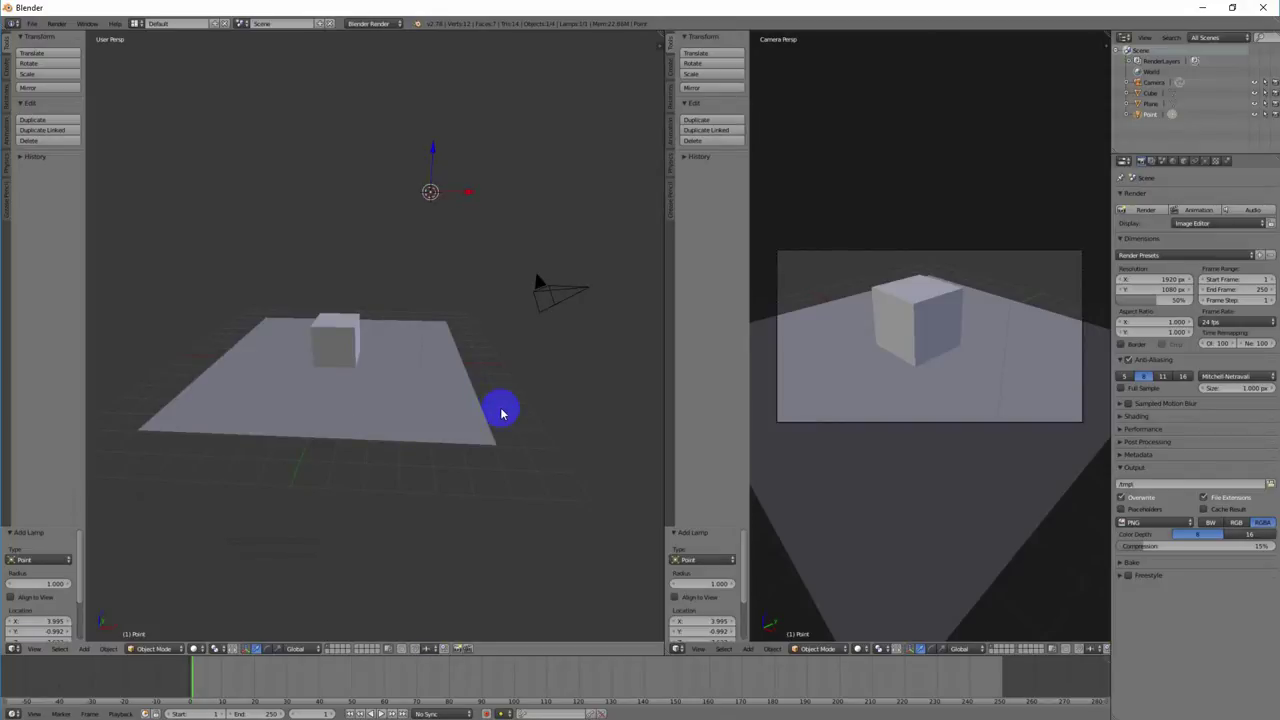
pyautogui.press('F12')
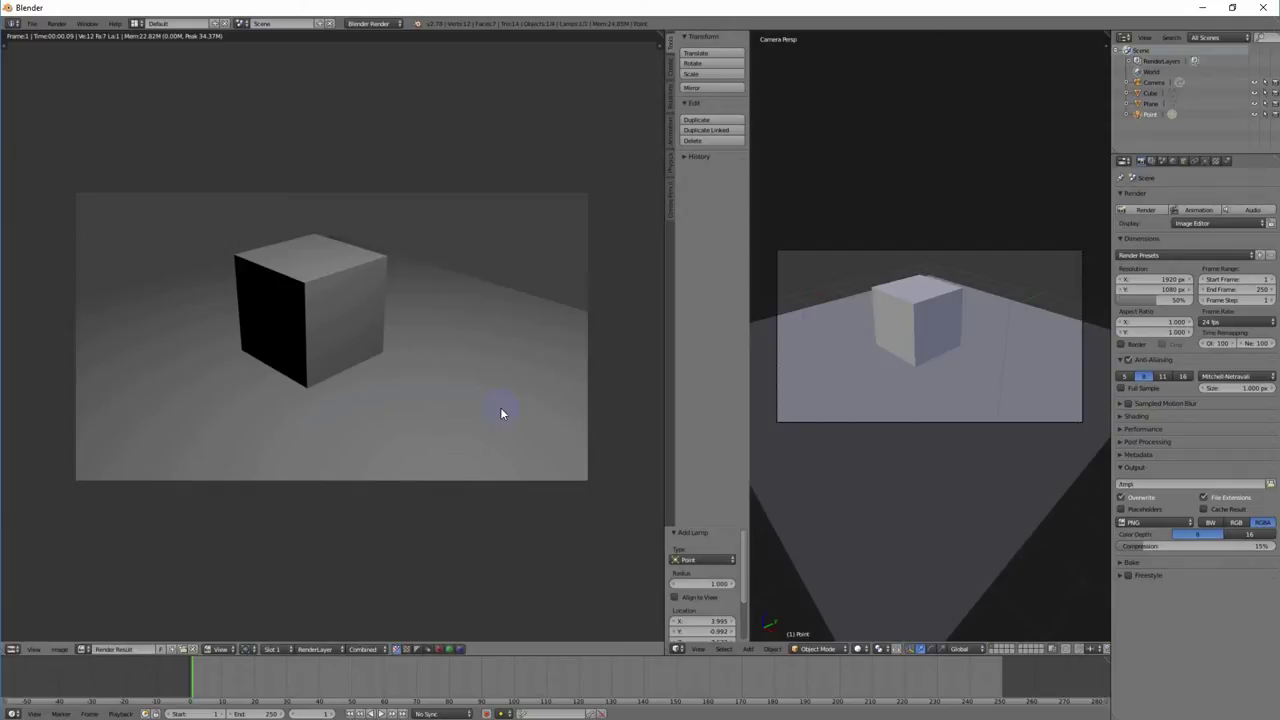
# Replace the point lamp with a sun lamp at about X 4.00, Y -0.99 and render the scene.
pyautogui.press('Escape')
pyautogui.press('Delete')
pyautogui.click(84, 649)
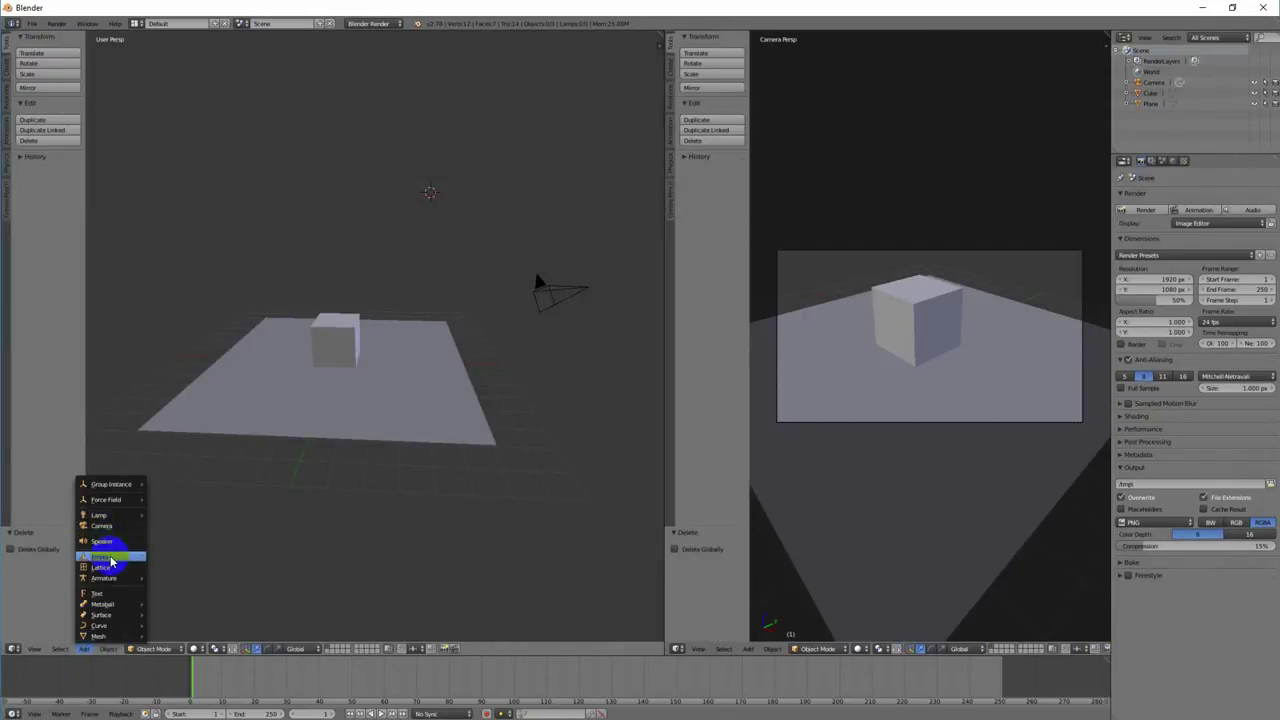
pyautogui.moveTo(132, 515)
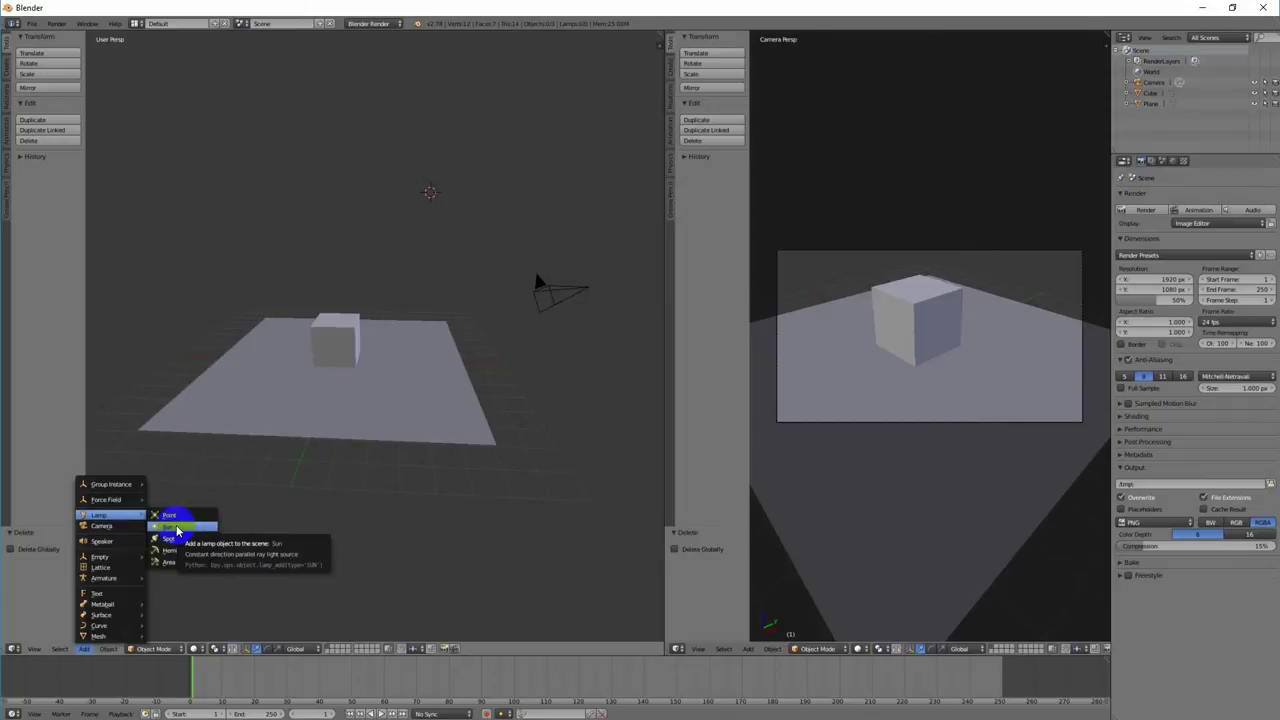
pyautogui.click(176, 529)
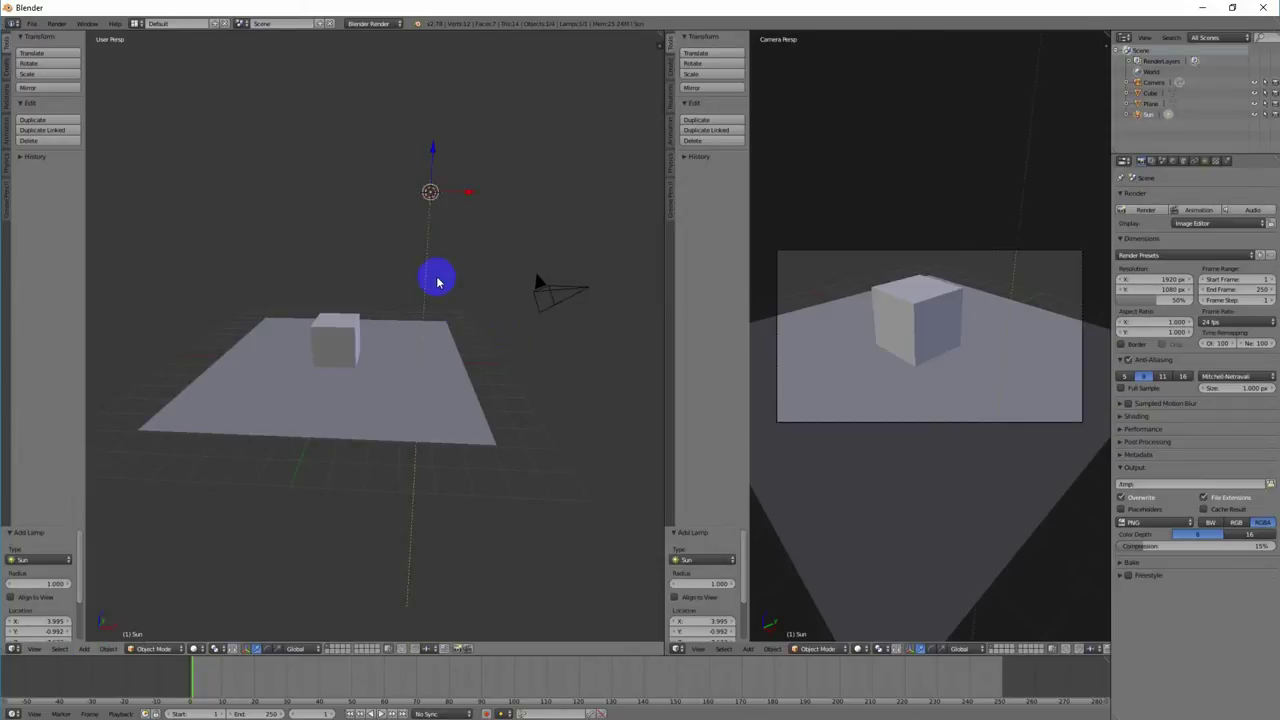
pyautogui.press('F12')
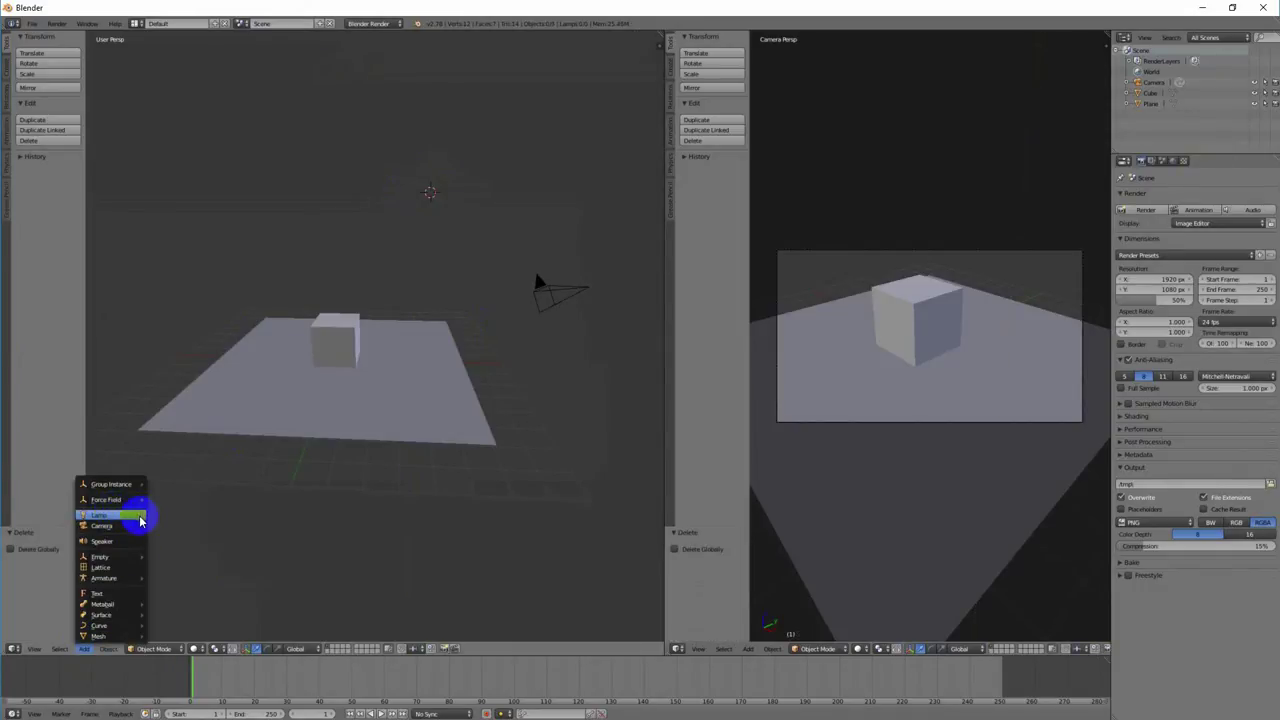
# Replace the sun with a spot lamp, rotated about 35.4° toward the cube, and render the scene.
pyautogui.moveTo(141, 521)
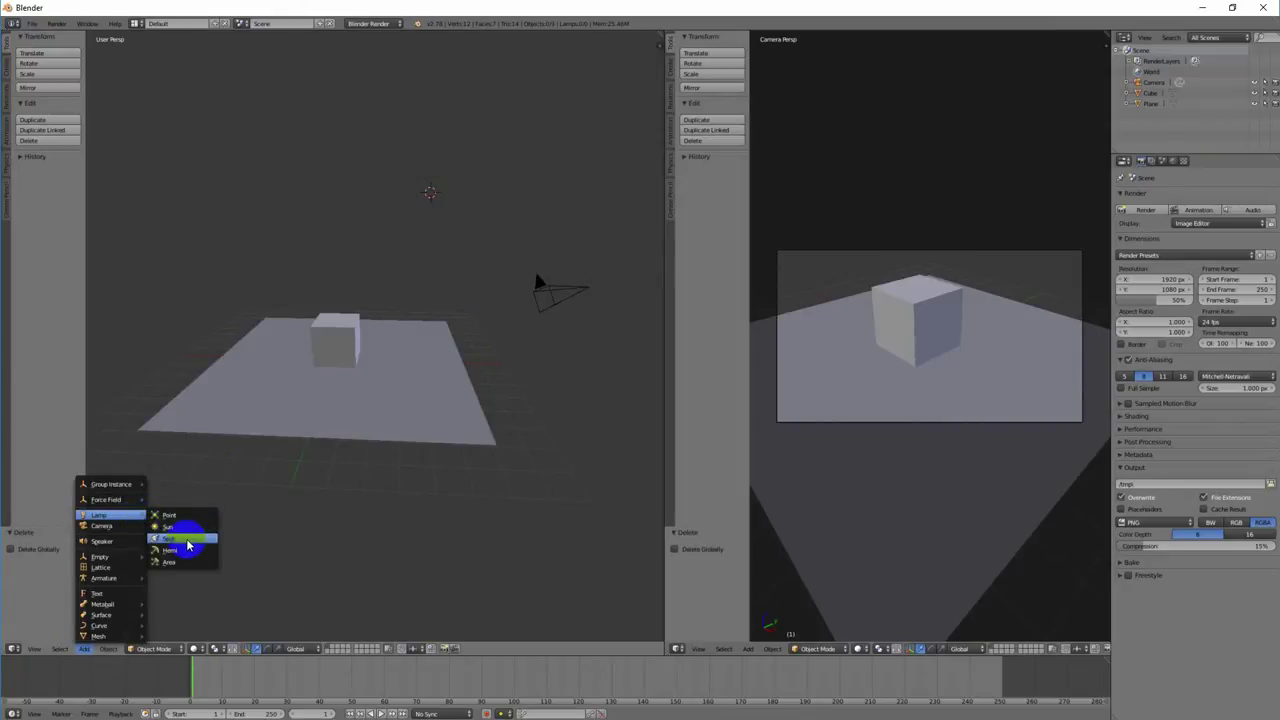
pyautogui.click(180, 537)
pyautogui.press('r')
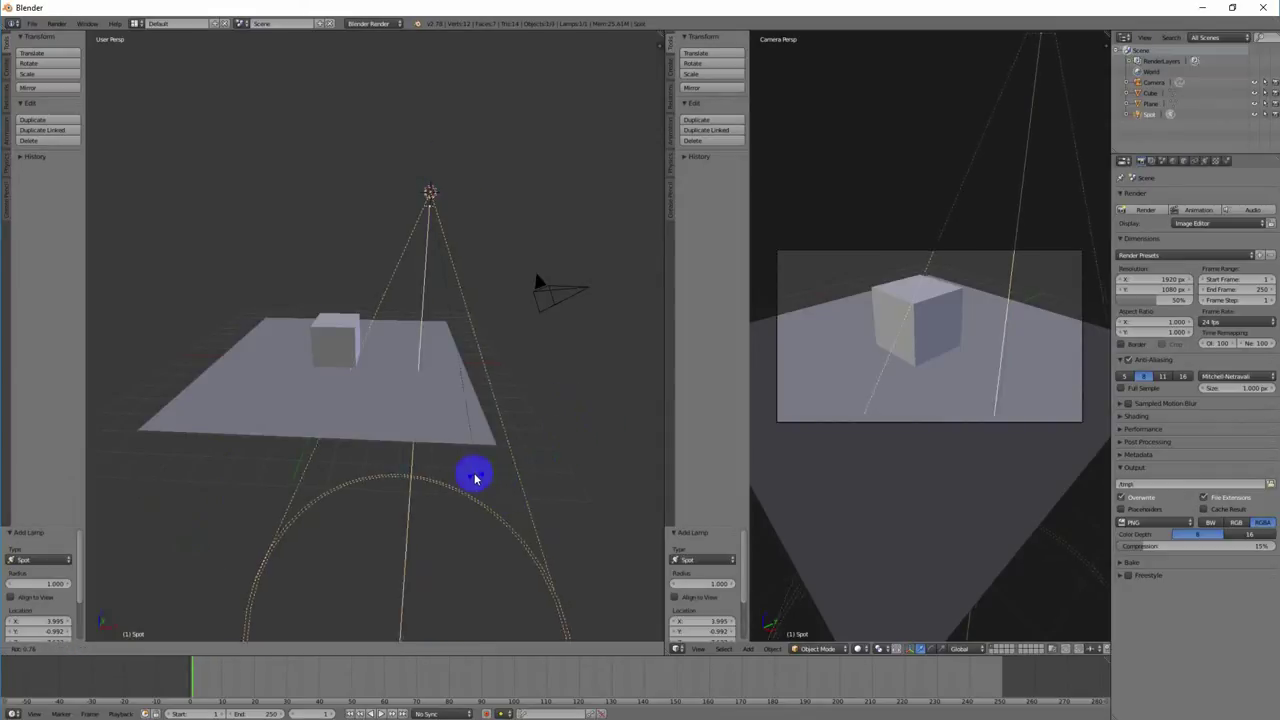
pyautogui.click(343, 375)
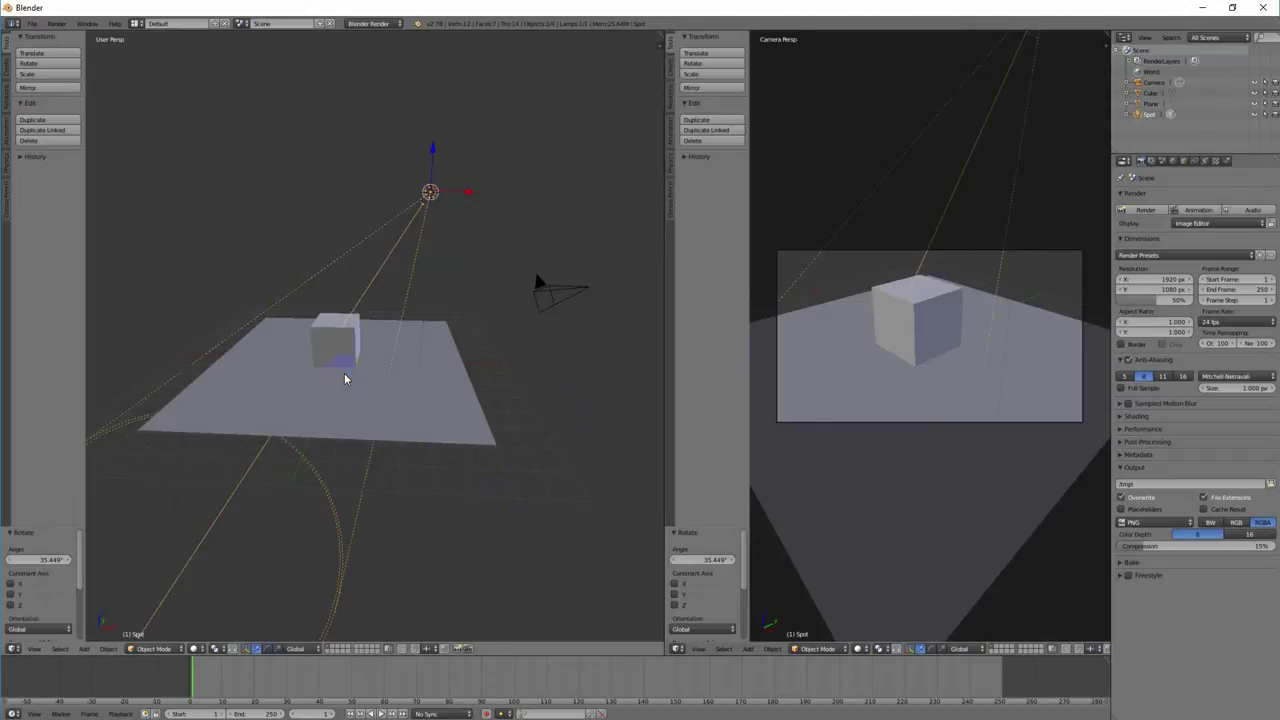
pyautogui.press('F12')
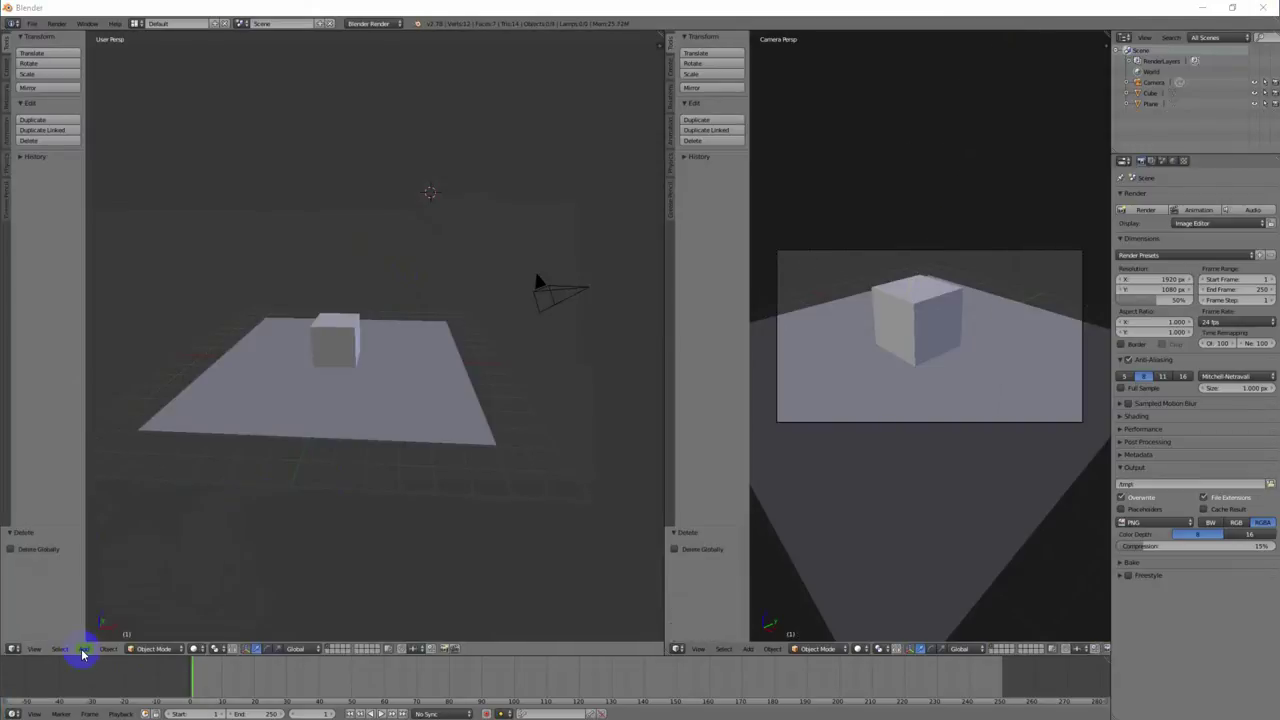
# Add an area lamp at about X 4.00, Y -0.99 above the plane and render the scene.
pyautogui.click(84, 649)
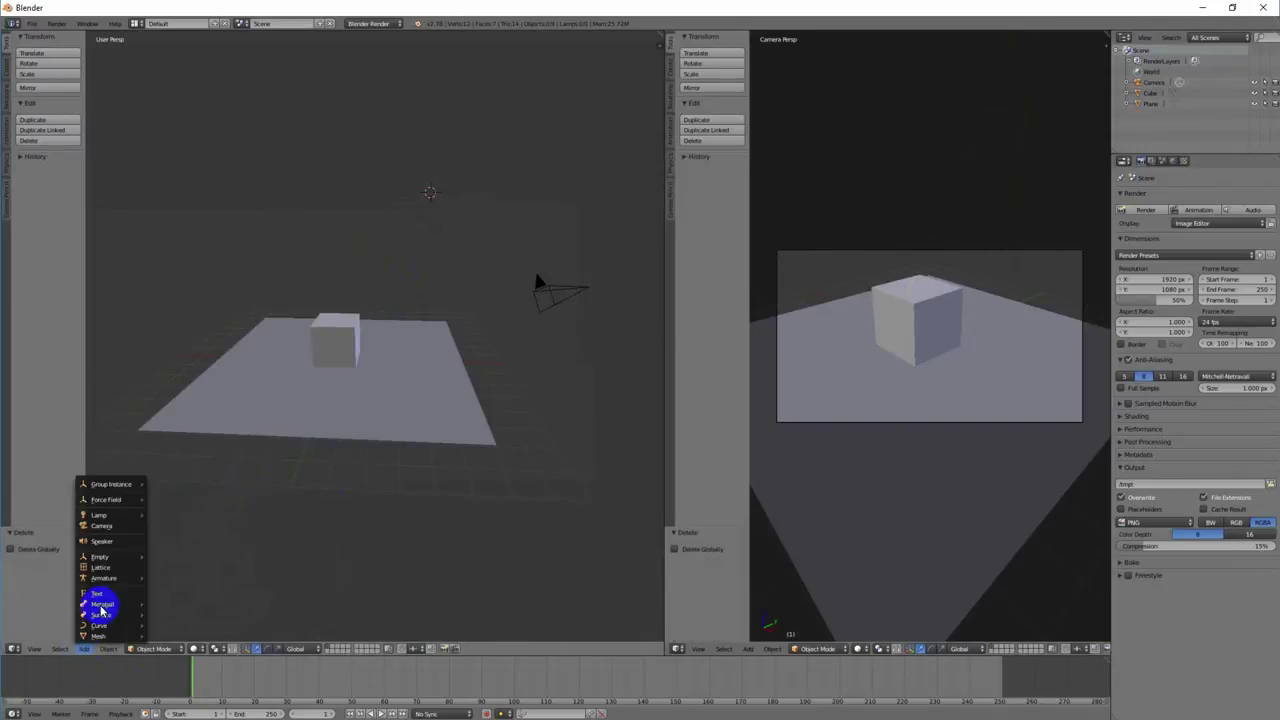
pyautogui.moveTo(100, 516)
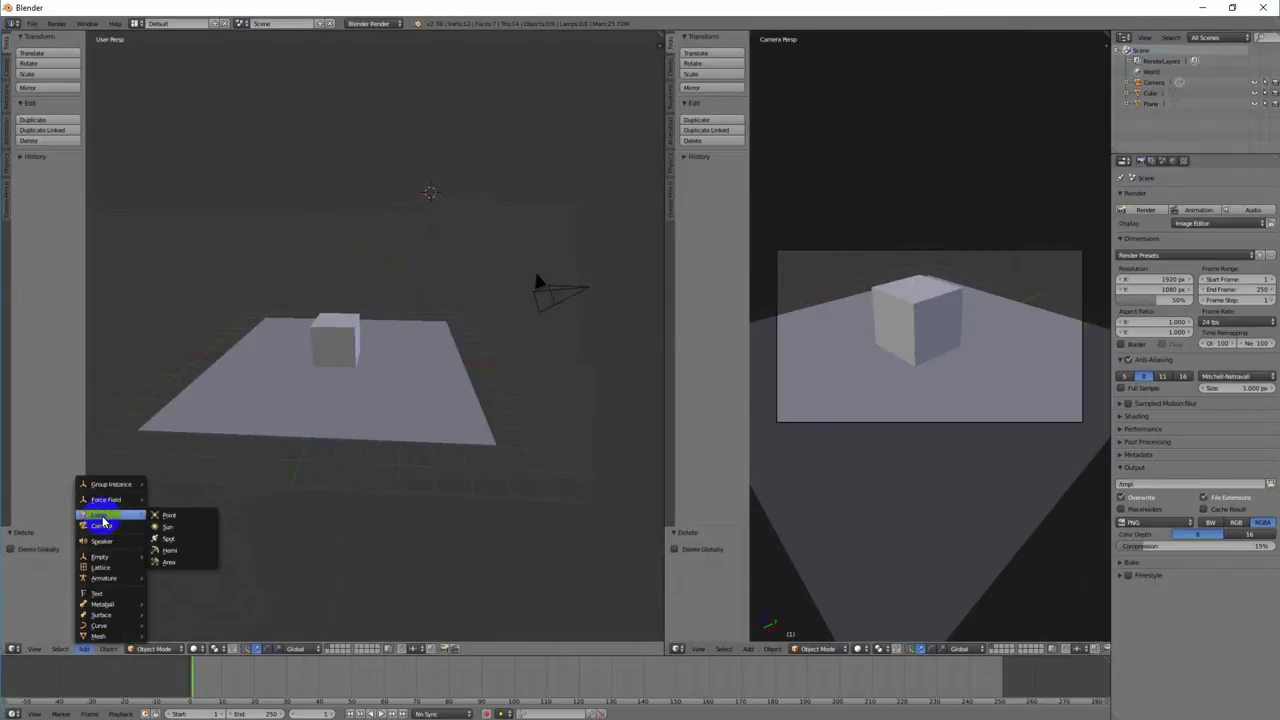
pyautogui.click(185, 563)
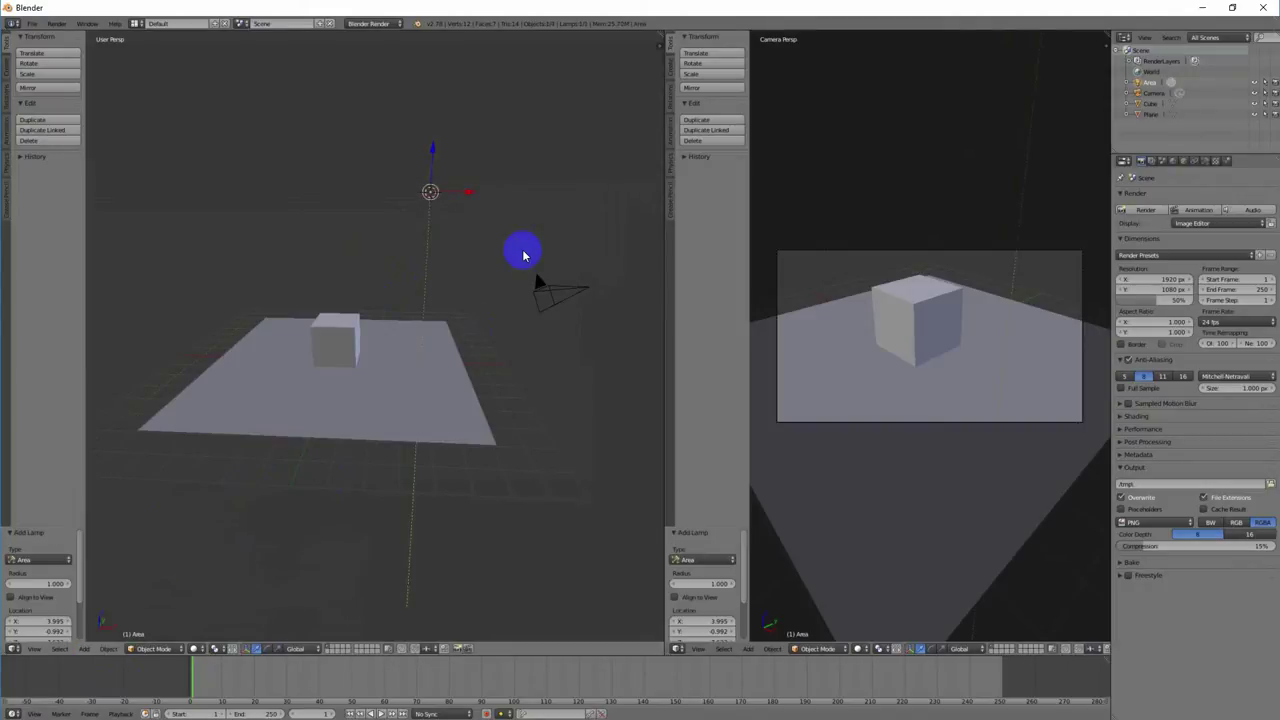
pyautogui.press('F12')
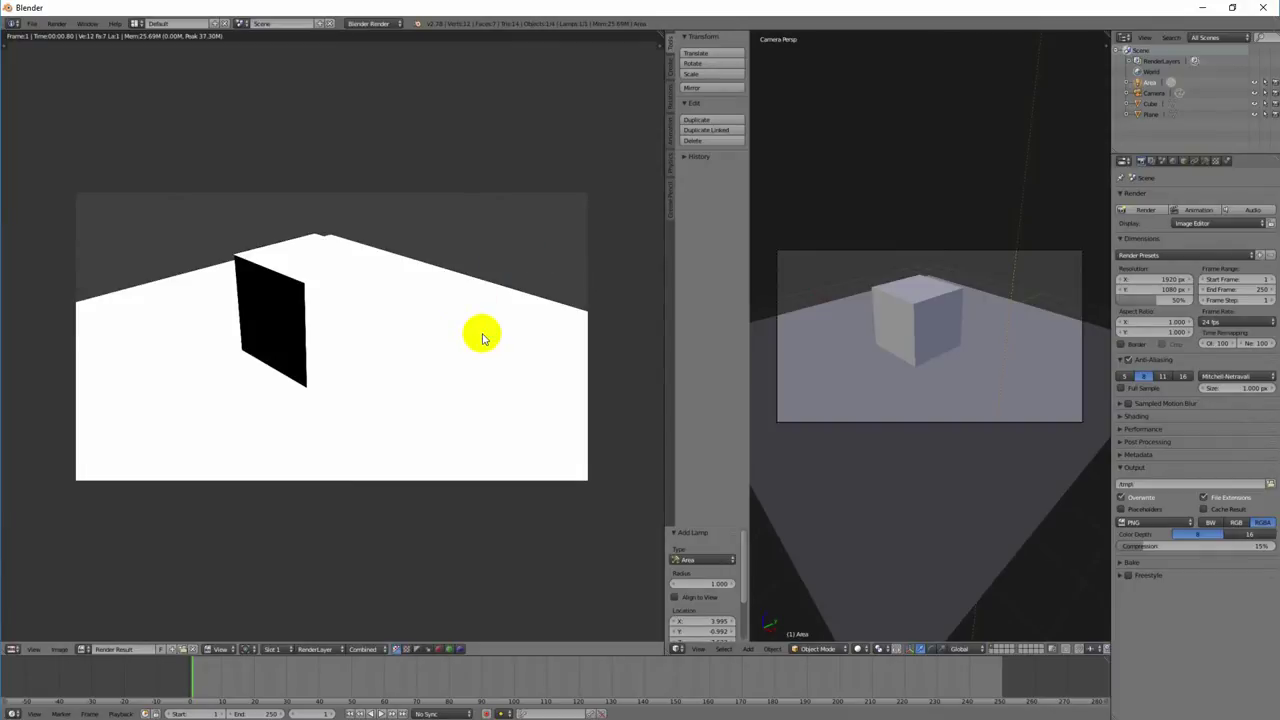
# Replace the area lamp with a hemi lamp at about X 4.00, Y -0.99 and render the scene.
pyautogui.click(29, 376)
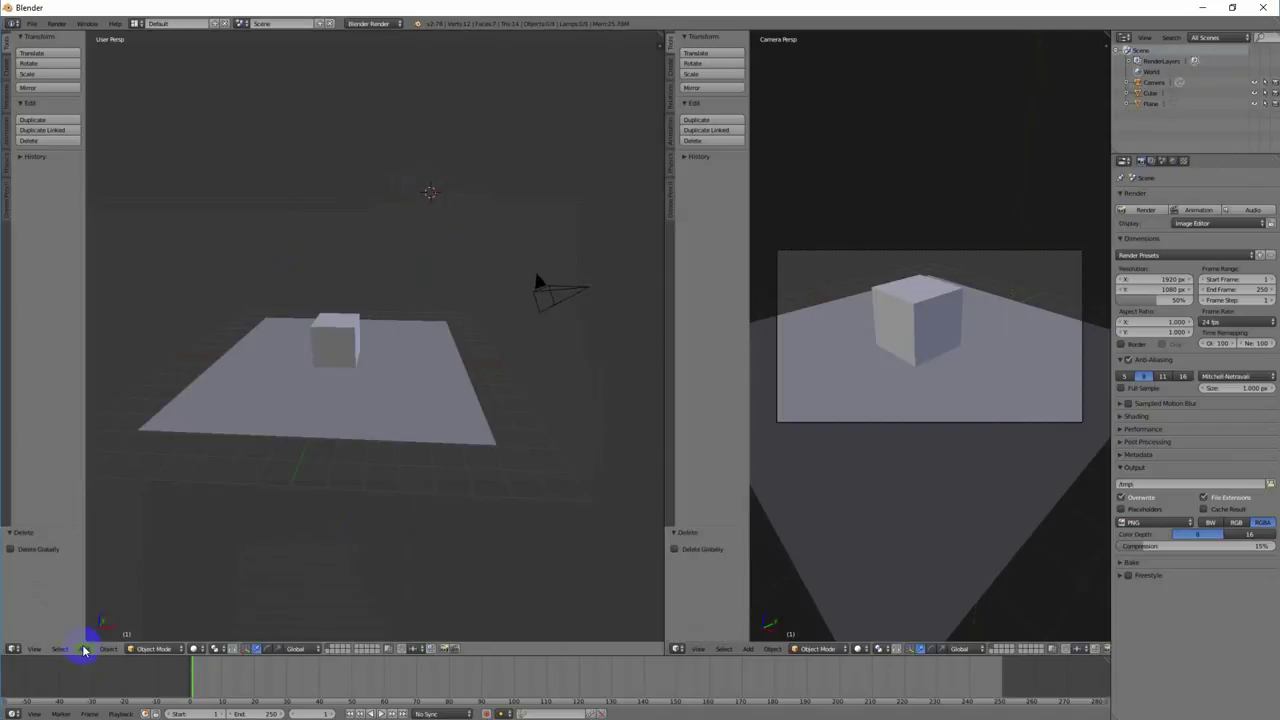
pyautogui.click(84, 649)
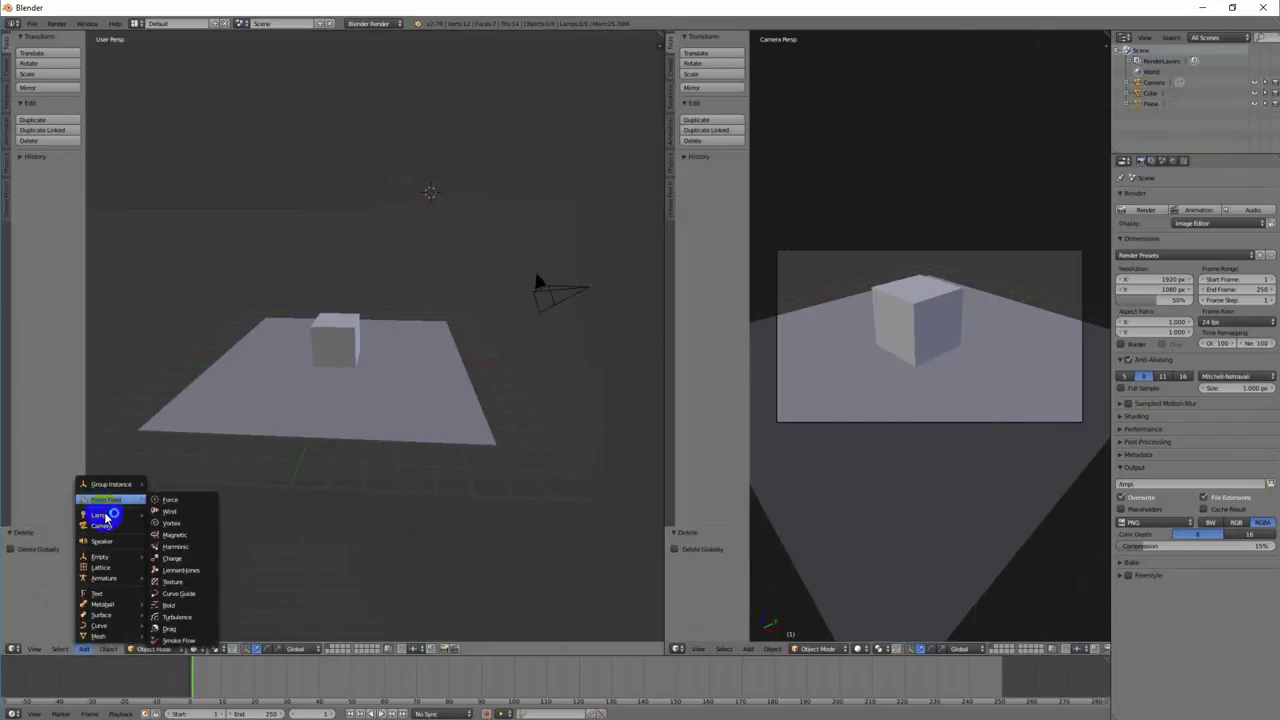
pyautogui.moveTo(130, 516)
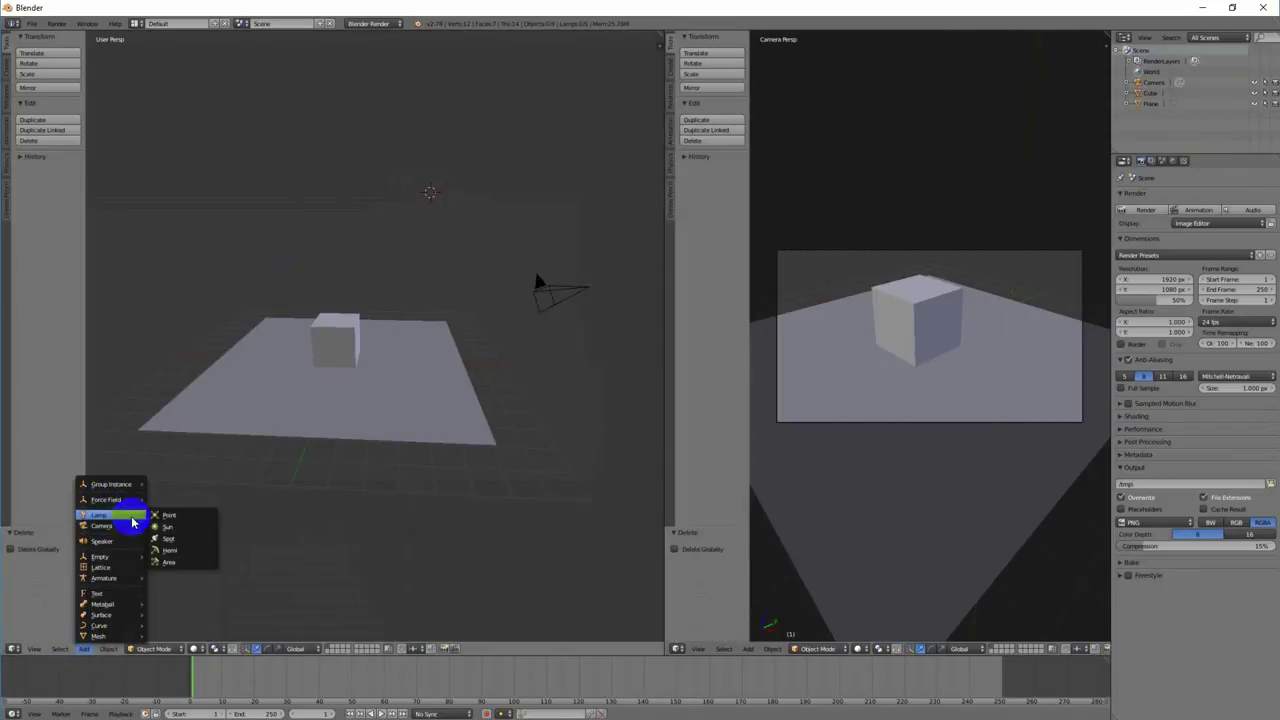
pyautogui.click(181, 551)
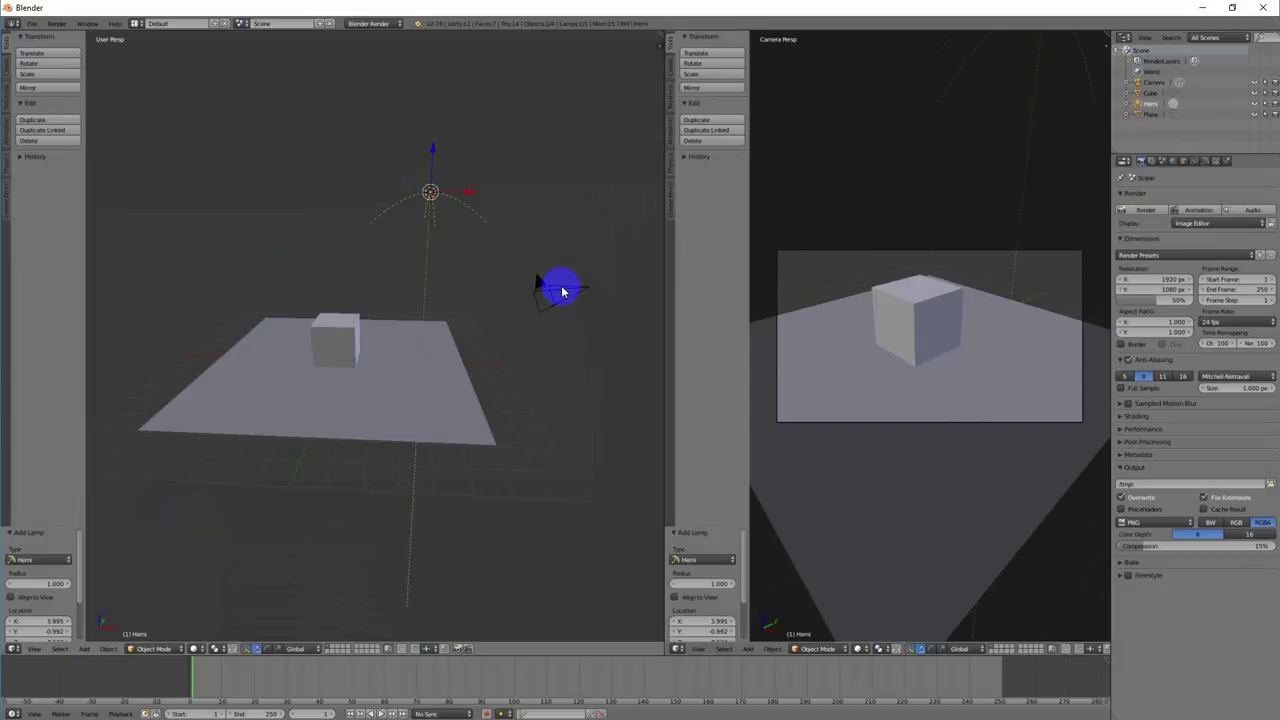
pyautogui.moveTo(562, 291); pyautogui.dragTo(466, 288, button='right')
pyautogui.press('F12')
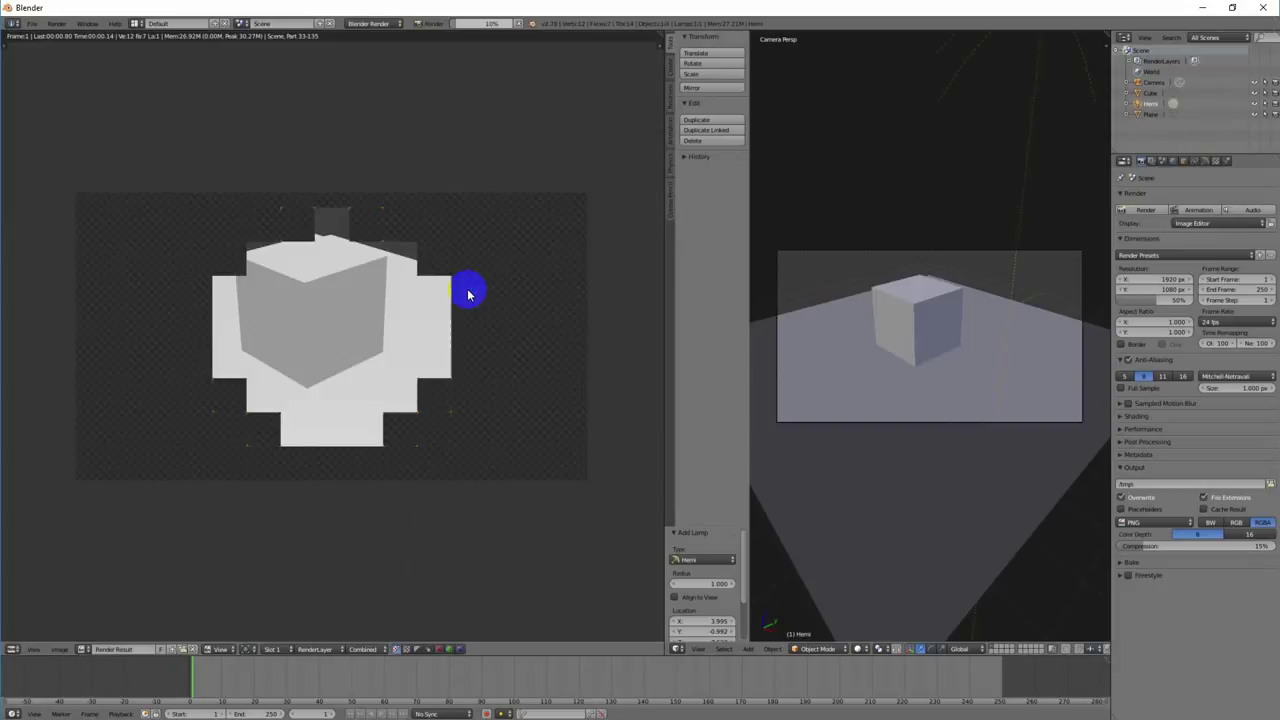
pyautogui.click(467, 293)
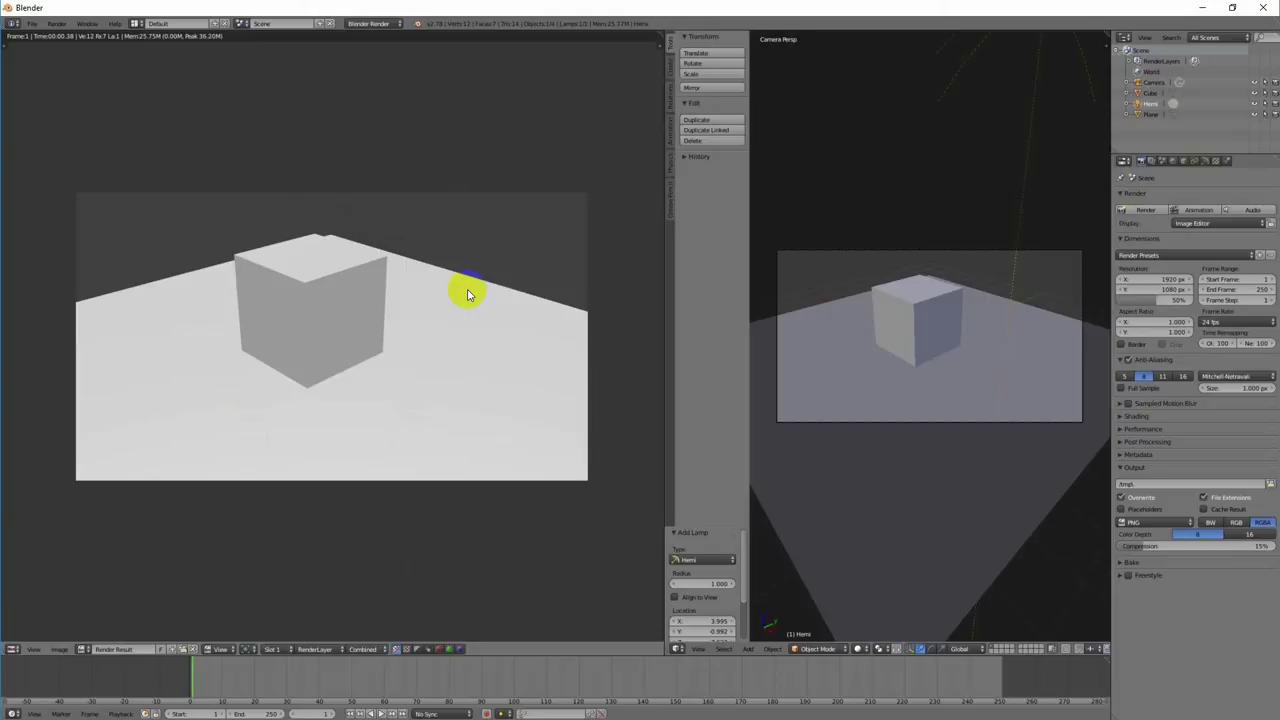
pyautogui.click(467, 293)
pyautogui.click(468, 294)
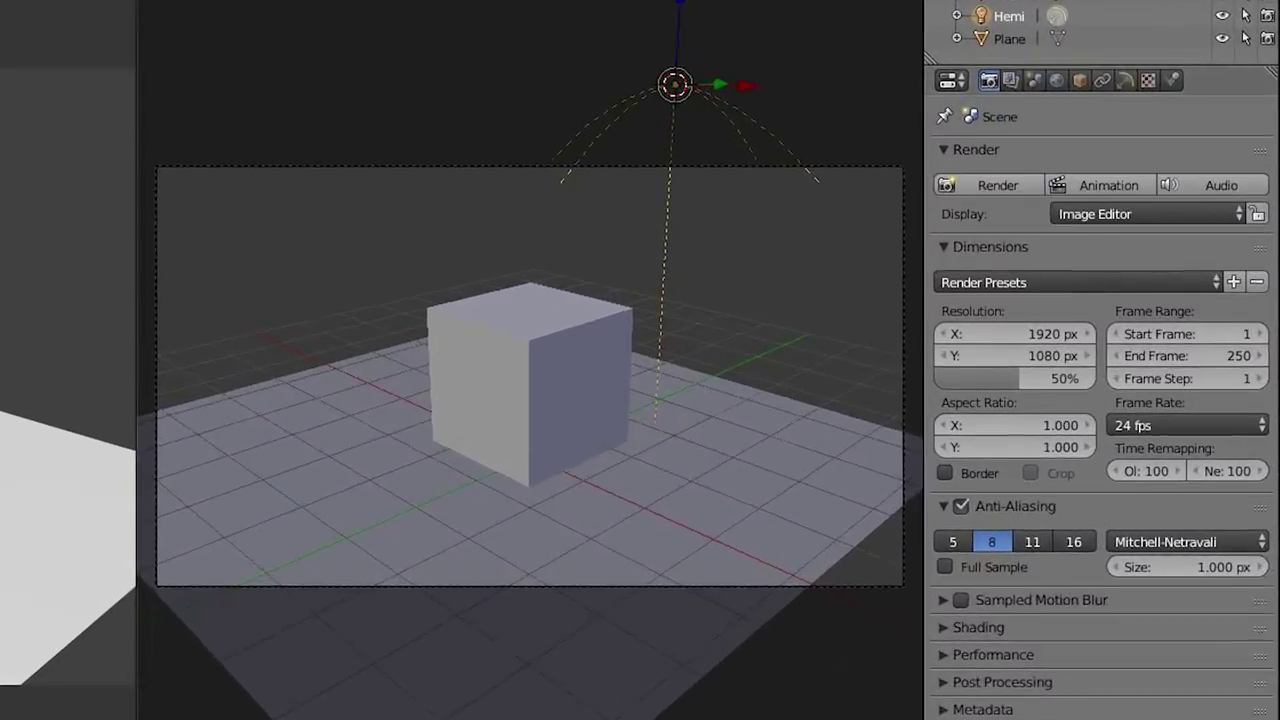
# Open the hemi lamp's settings and switch its type through Point, Sun, Spot and Hemi, ending on Area to compare the previews.
pyautogui.click(1126, 81)
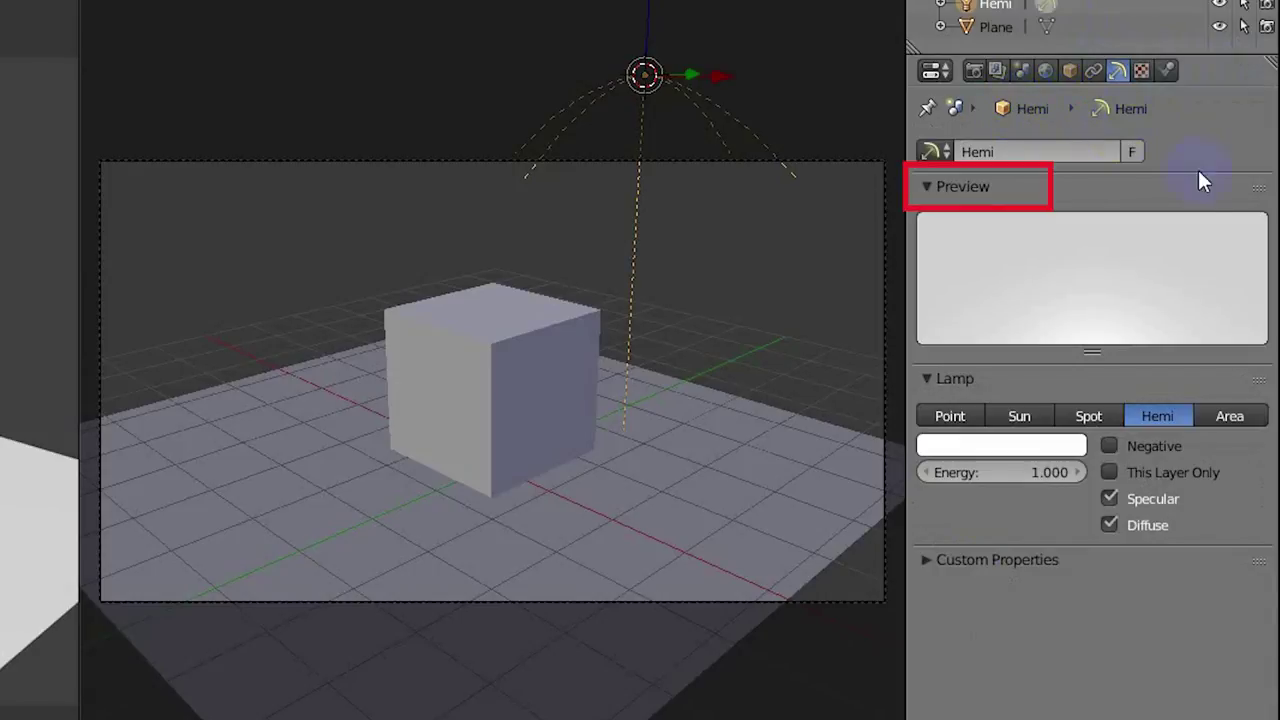
pyautogui.click(950, 418)
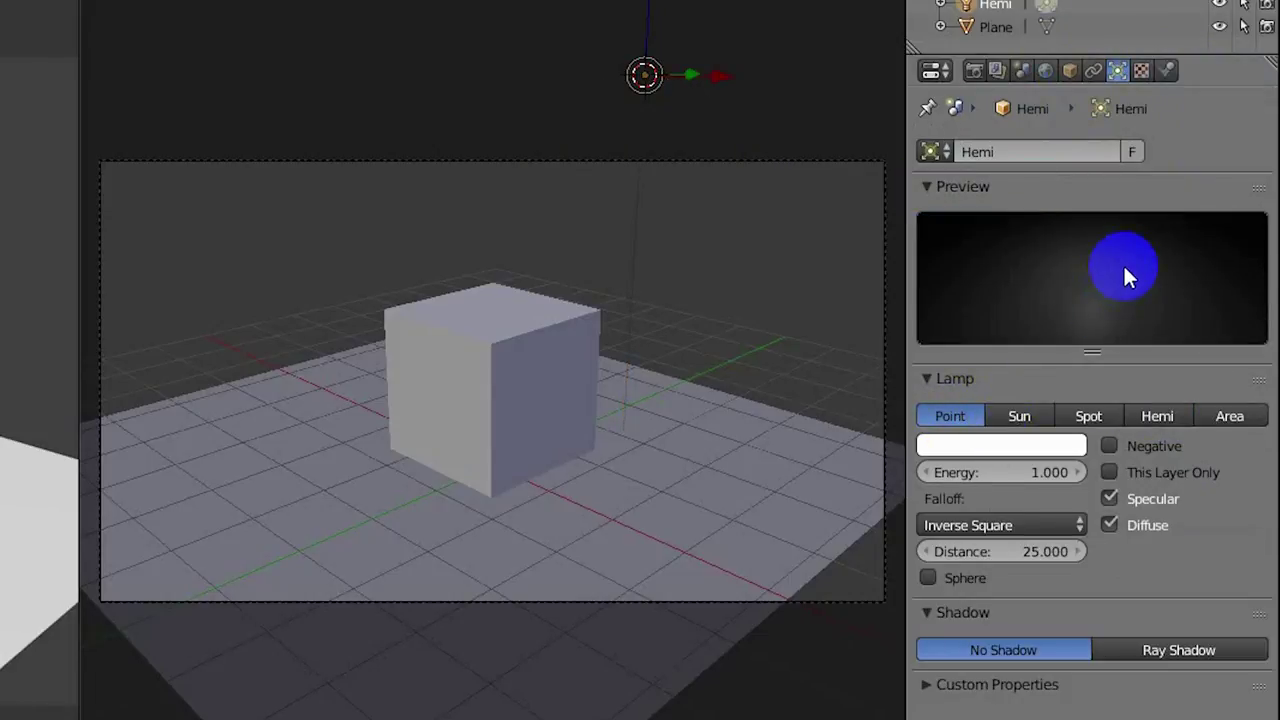
pyautogui.click(1017, 416)
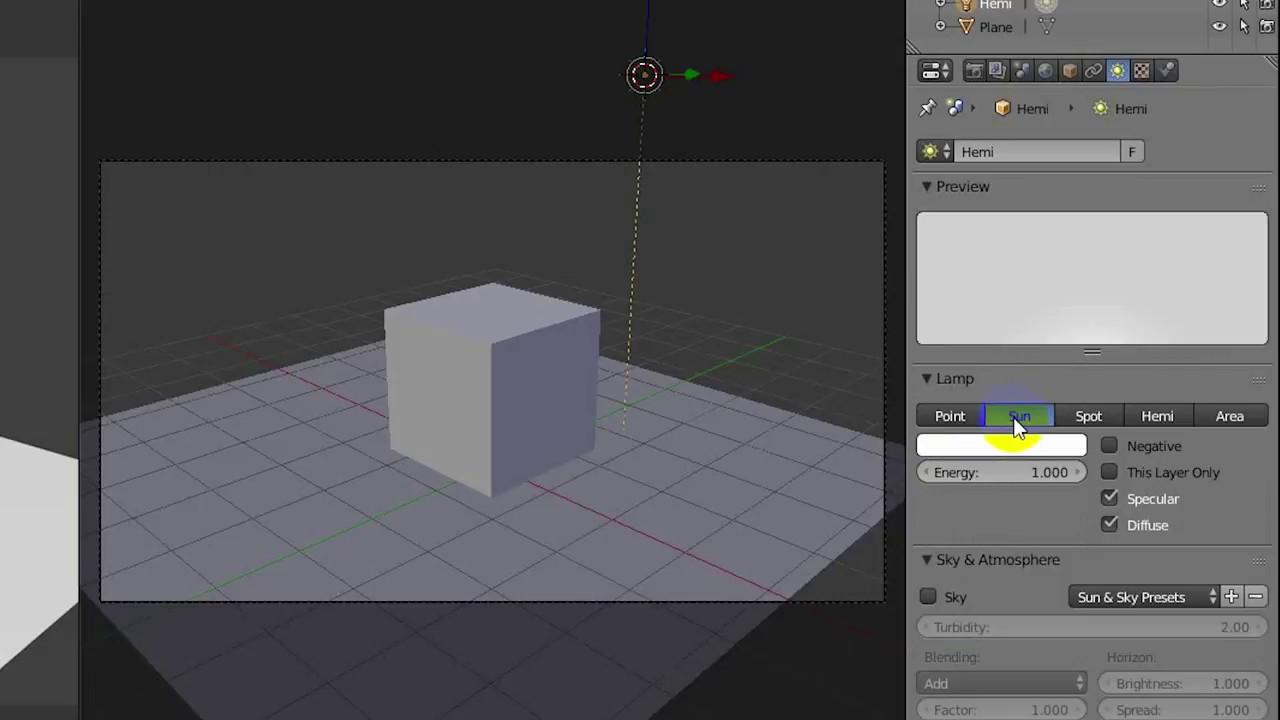
pyautogui.click(1088, 416)
pyautogui.click(1134, 414)
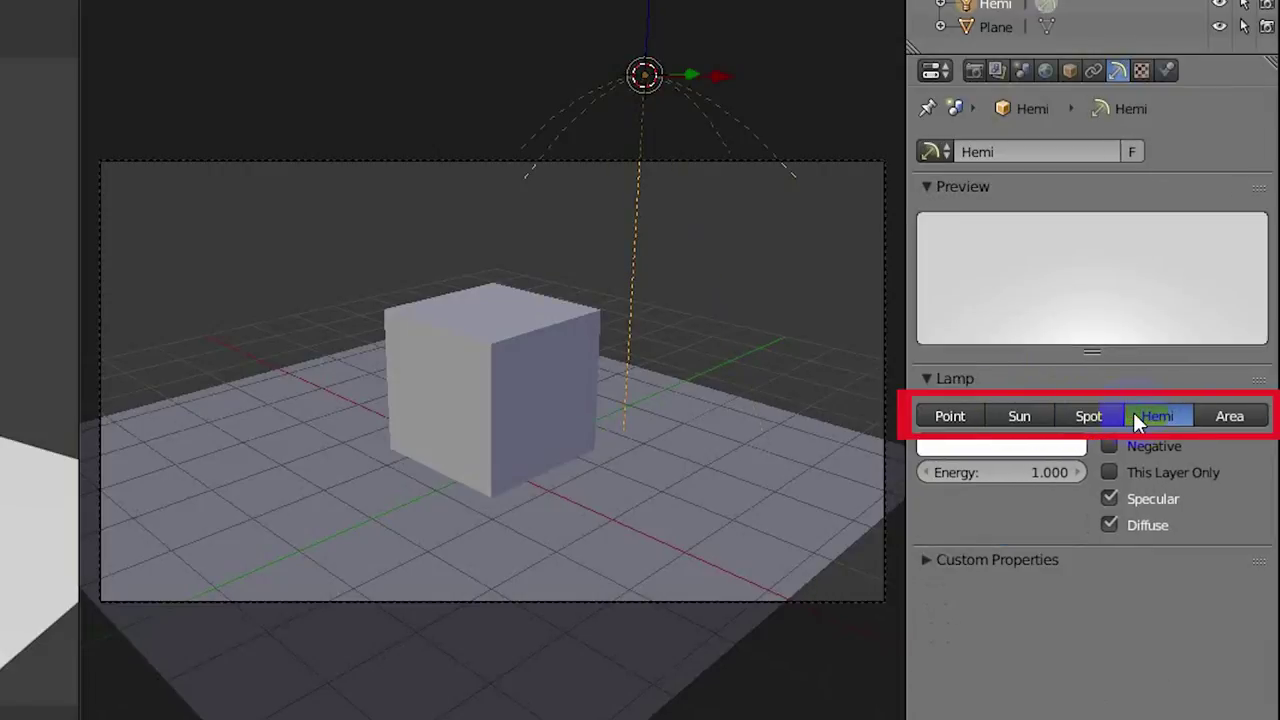
pyautogui.click(1230, 418)
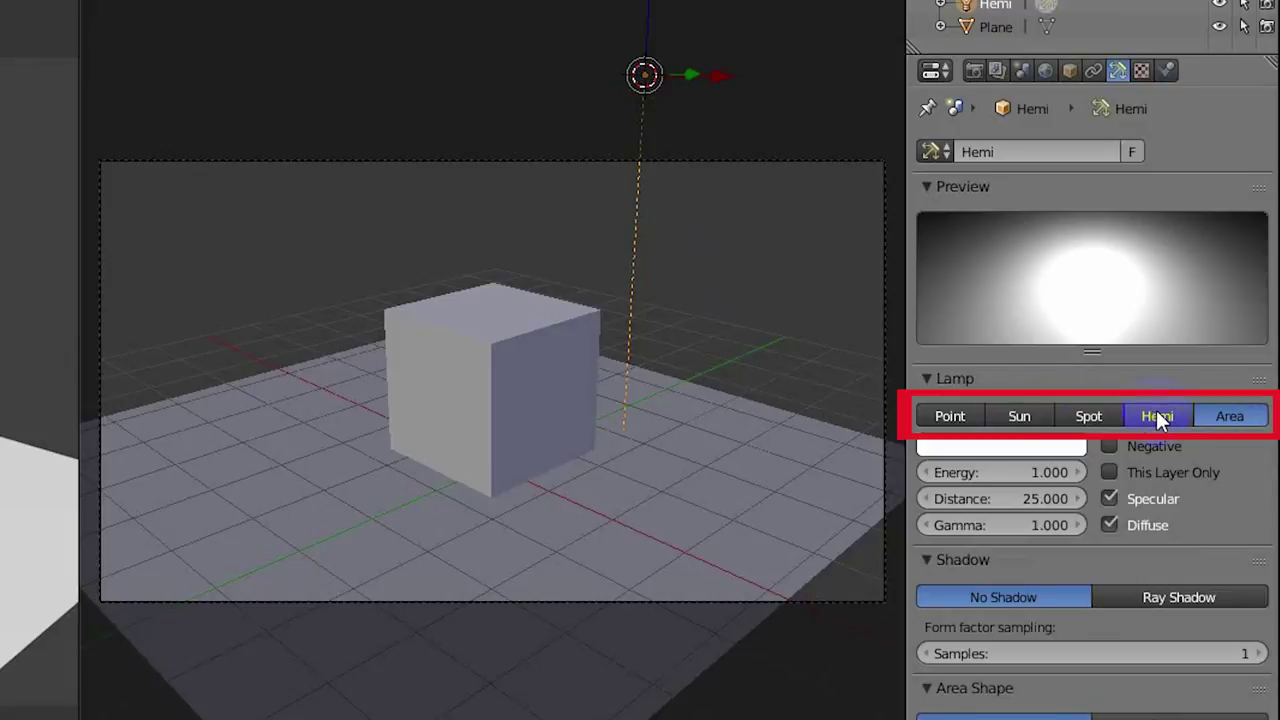
# Try a pinkish red lamp colour of R 1.000, G 0.103, B 0.156 and return it to near white.
pyautogui.click(1060, 450)
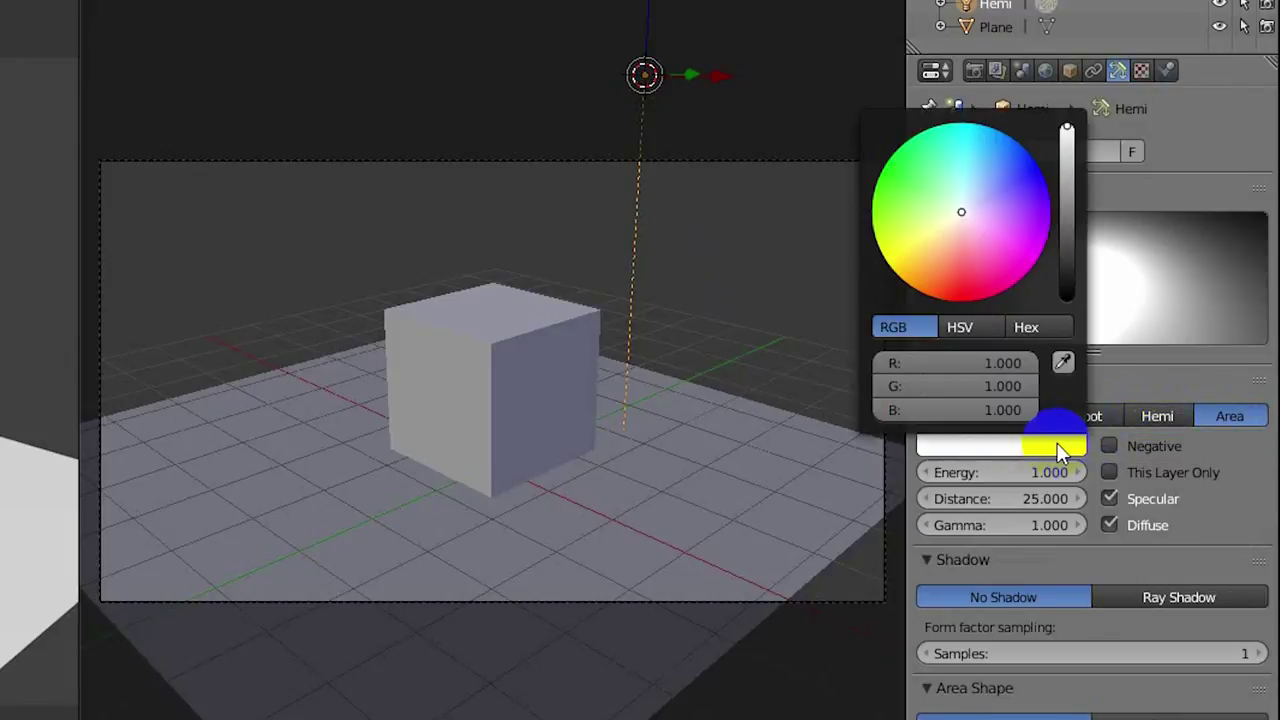
pyautogui.click(969, 270)
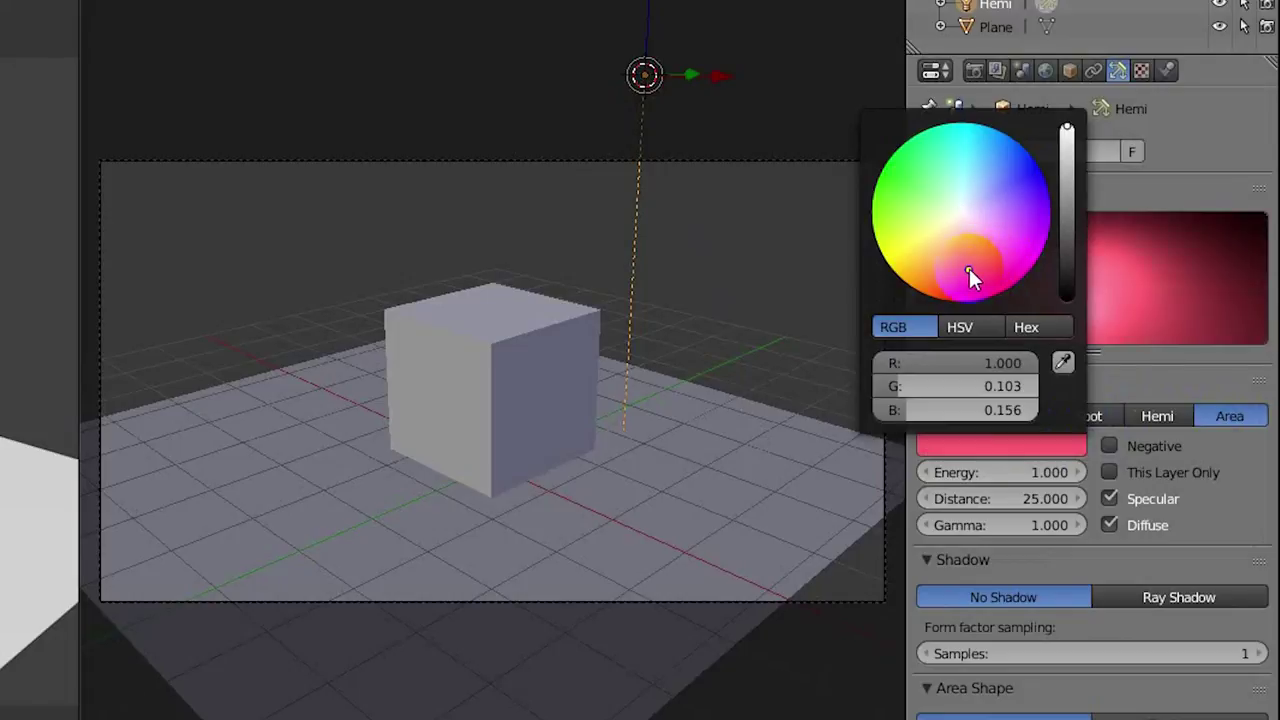
pyautogui.click(963, 213)
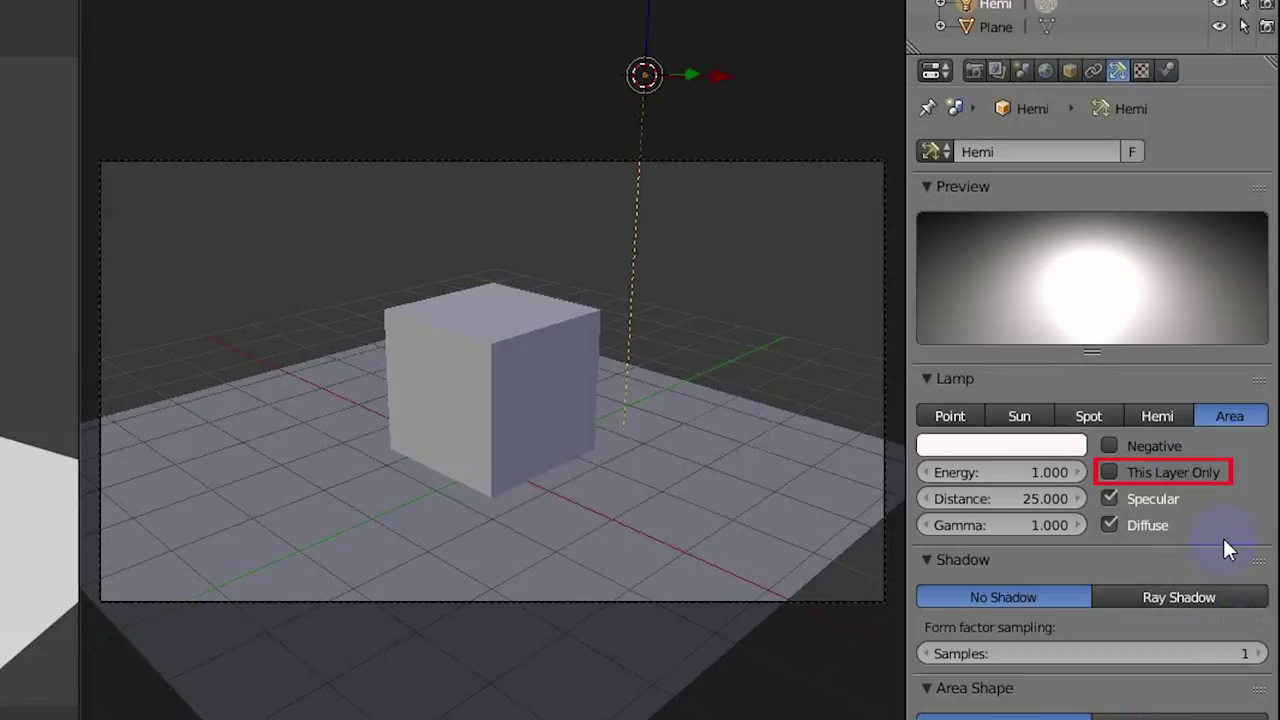
# Turn the lamp's Specular and Diffuse options off and back on, one after the other, to compare the preview.
pyautogui.click(1110, 496)
pyautogui.click(1110, 497)
pyautogui.click(1109, 524)
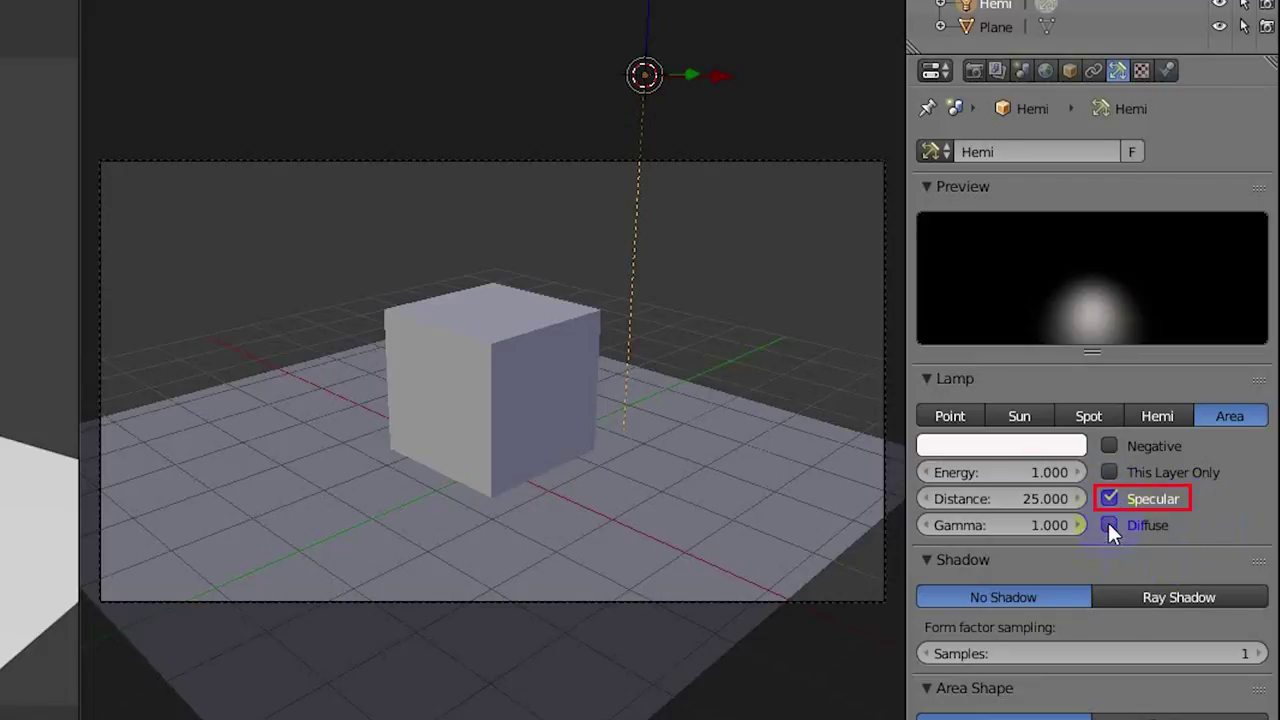
pyautogui.click(1108, 523)
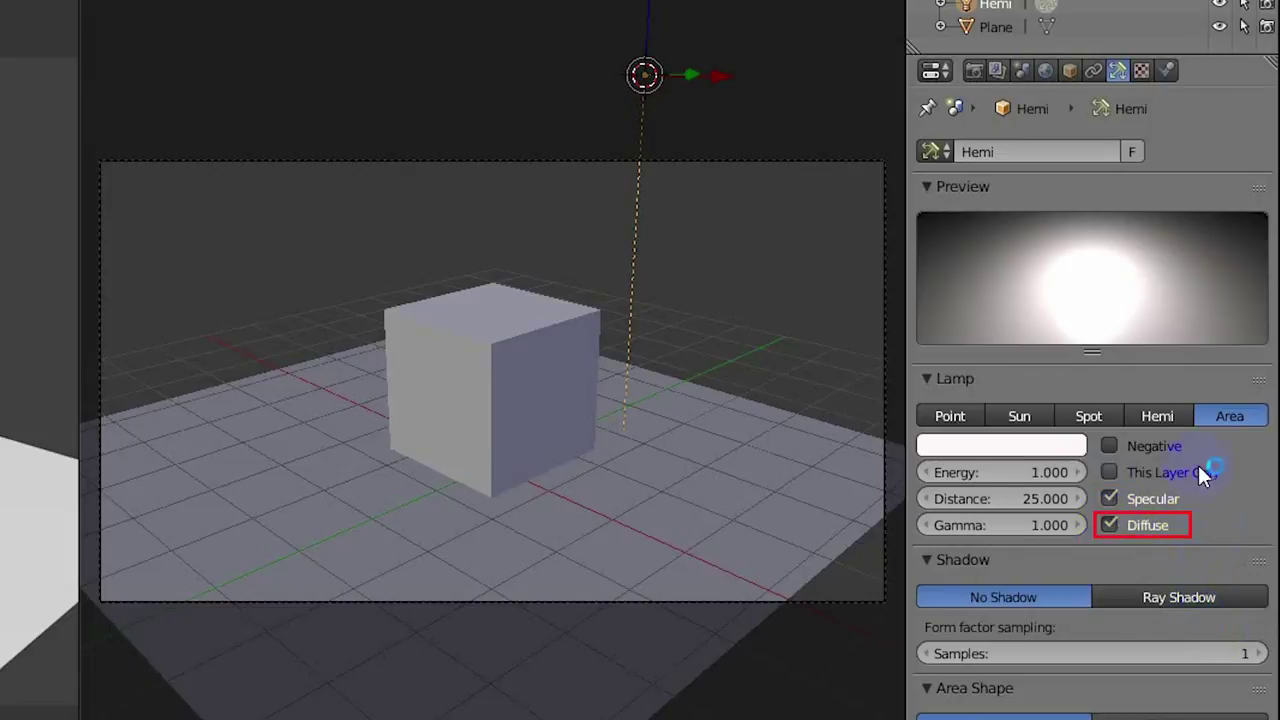
# Change the lamp type to Point and enable Ray Shadow for it.
pyautogui.click(950, 416)
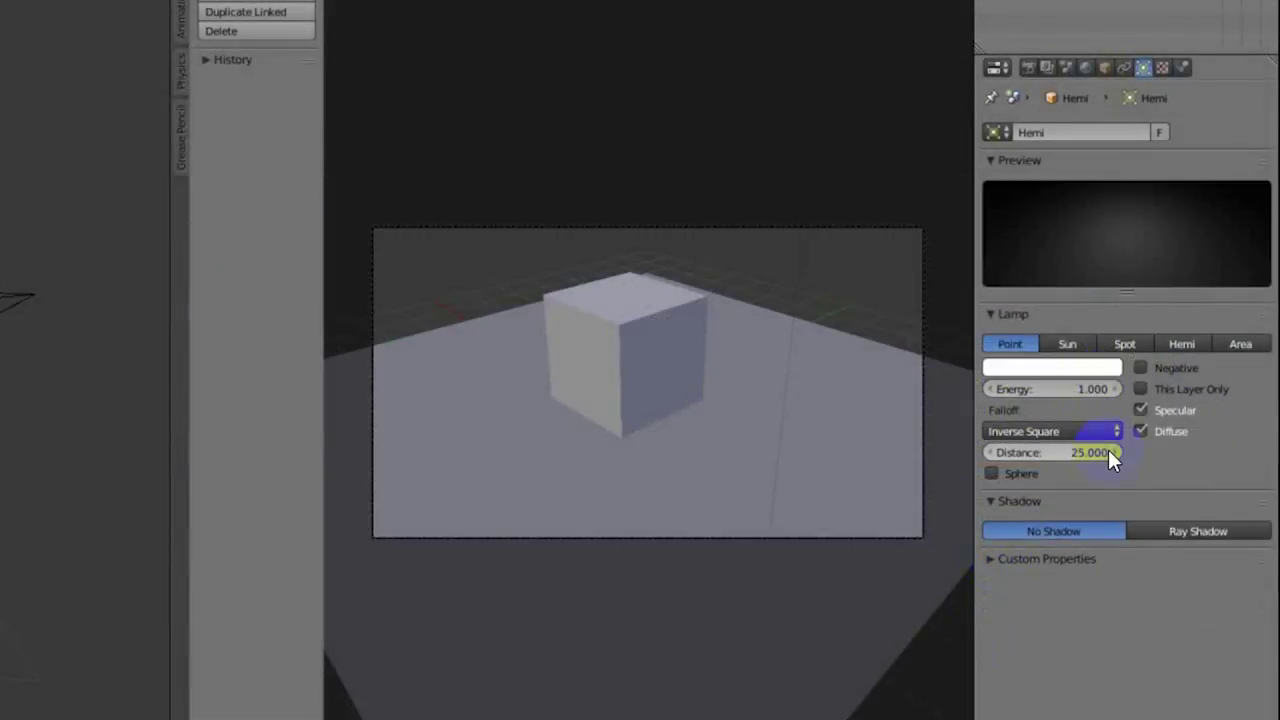
pyautogui.click(1172, 530)
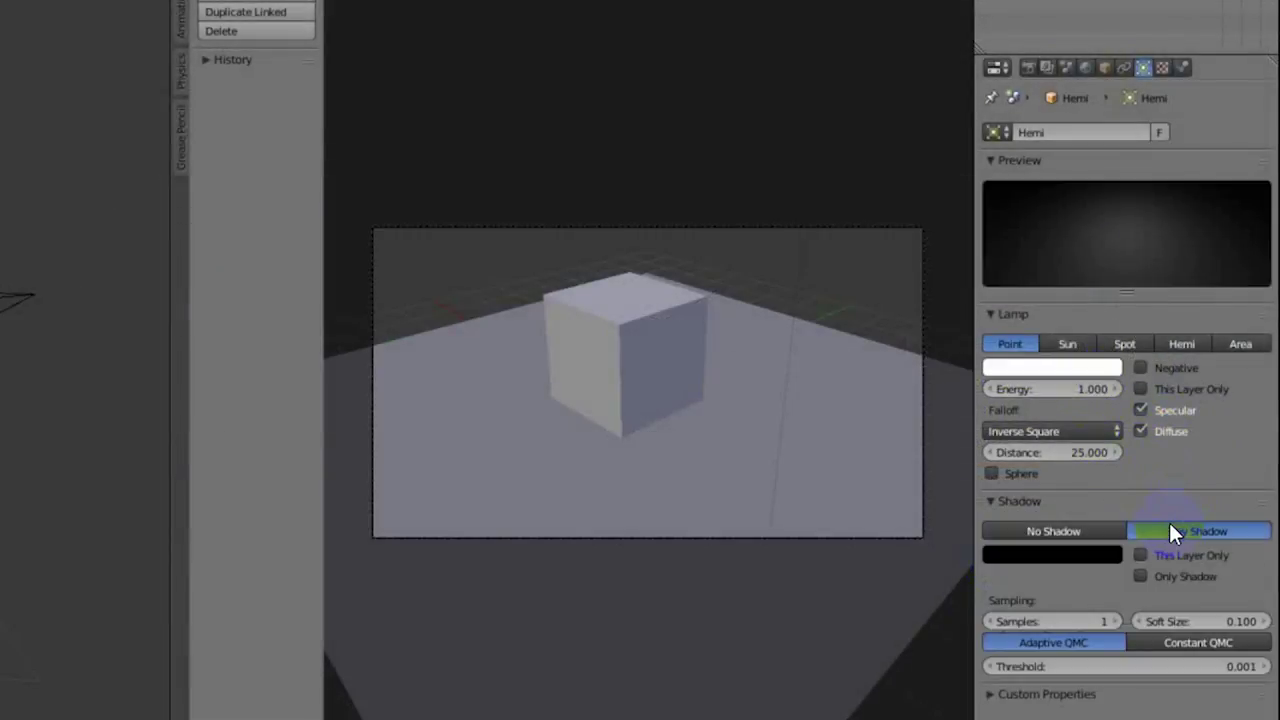